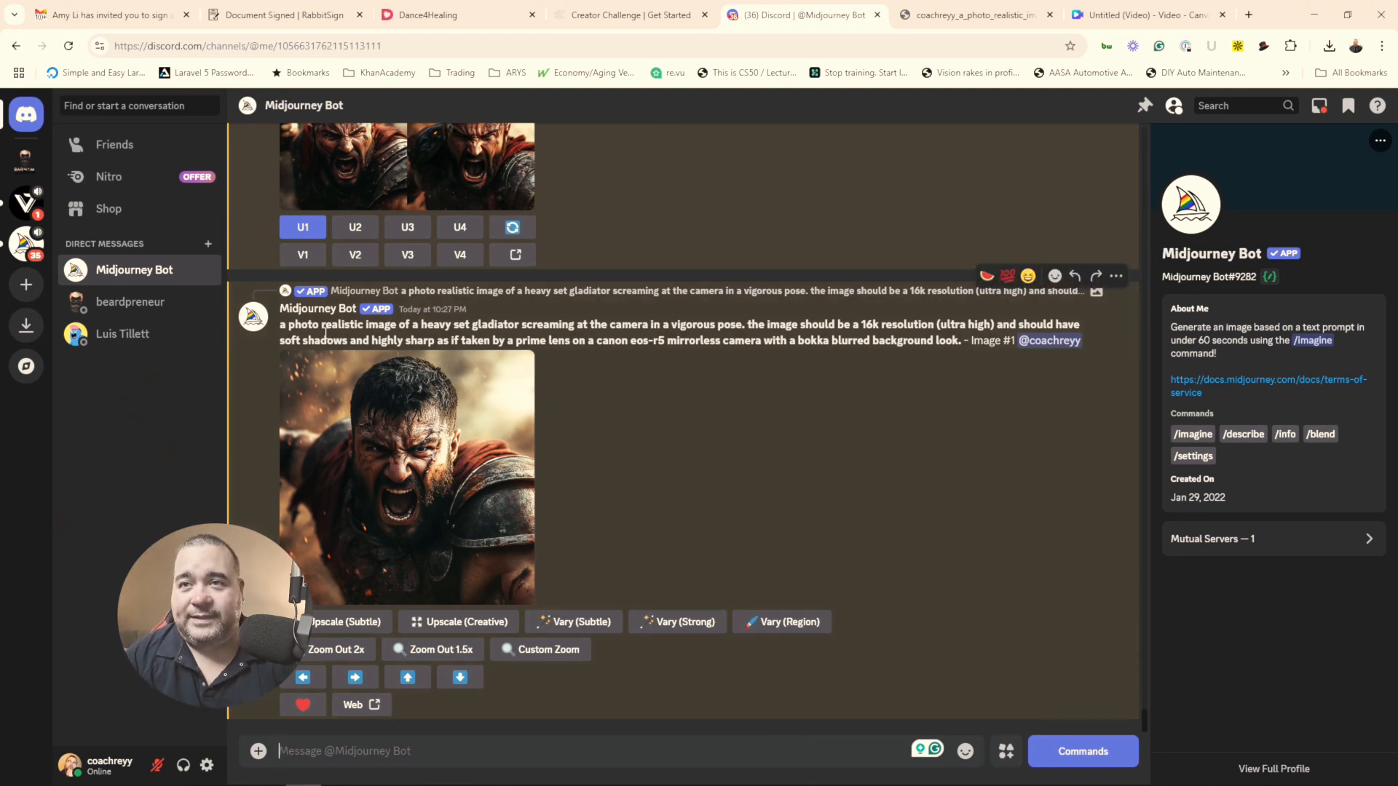
# Step: Open the single upscaled gladiator image full size in its own browser tab and bring up its image-saving options
pyautogui.scroll(10, 1065, 602)
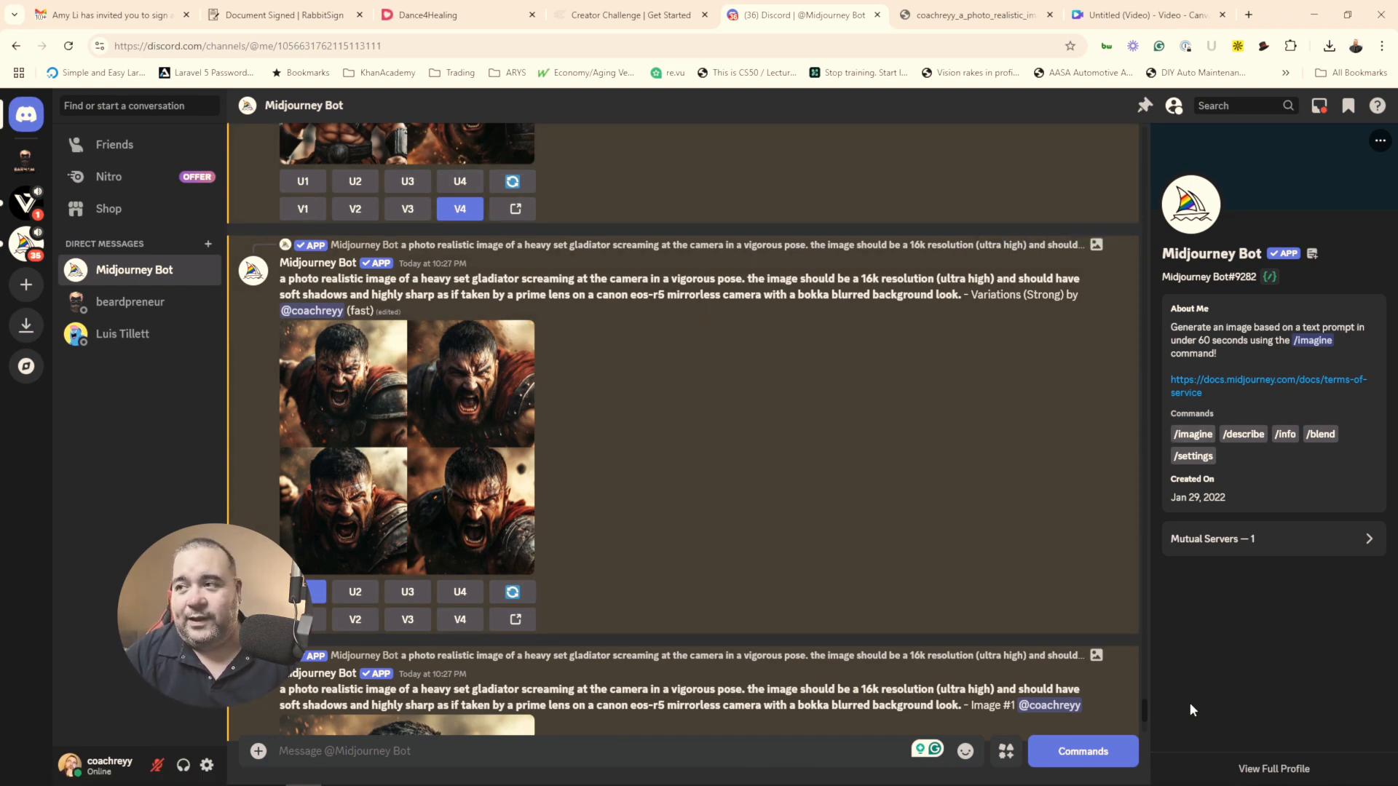
pyautogui.moveTo(1143, 706); pyautogui.dragTo(1145, 722)
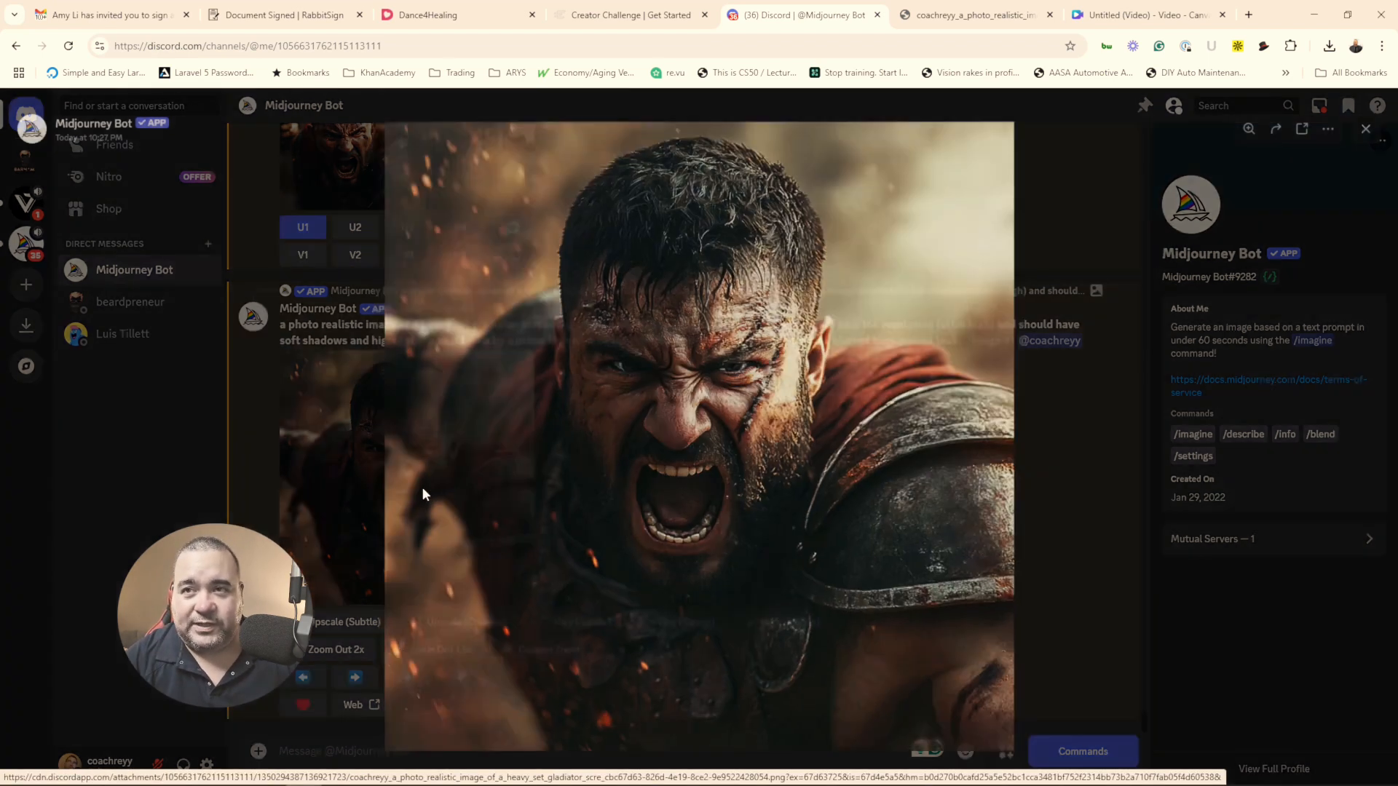
pyautogui.click(424, 495)
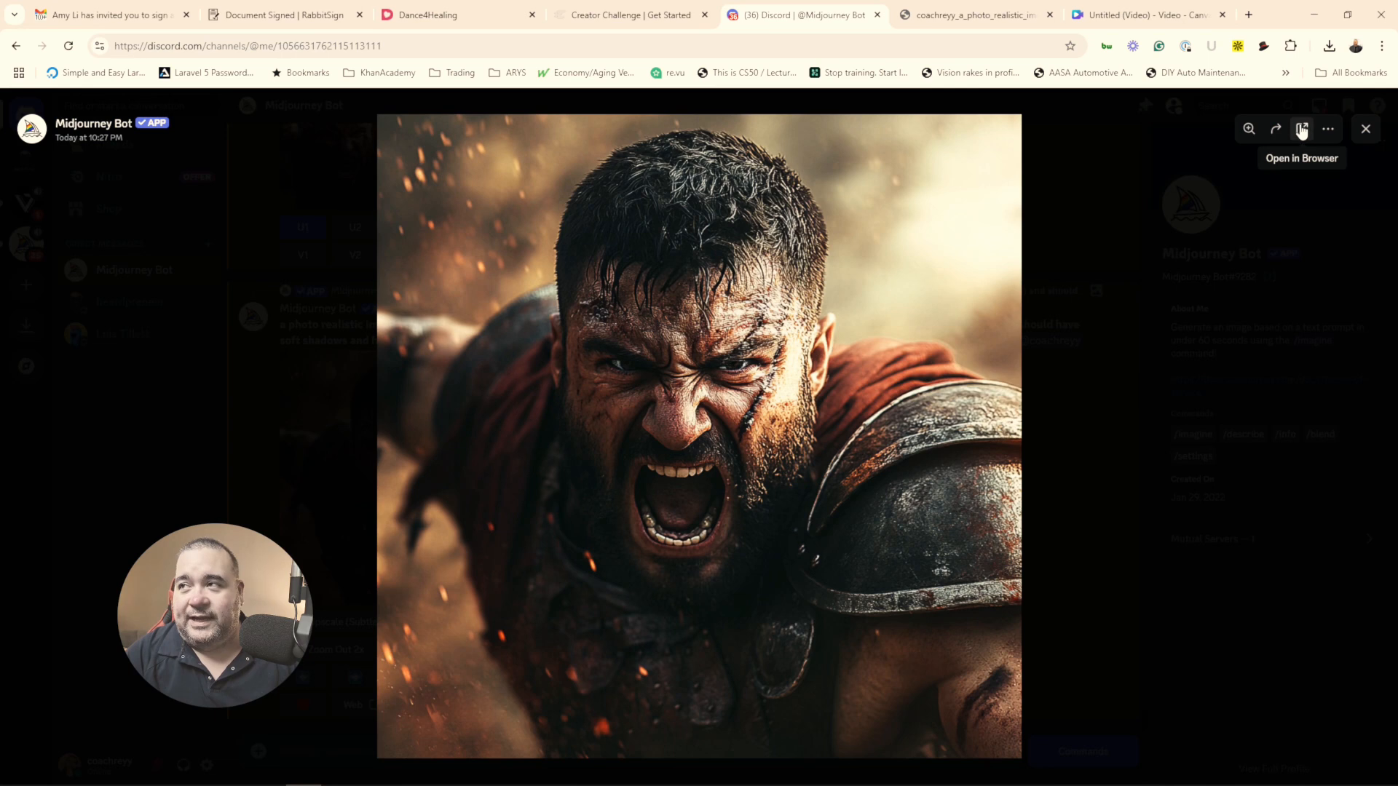
pyautogui.click(1302, 129)
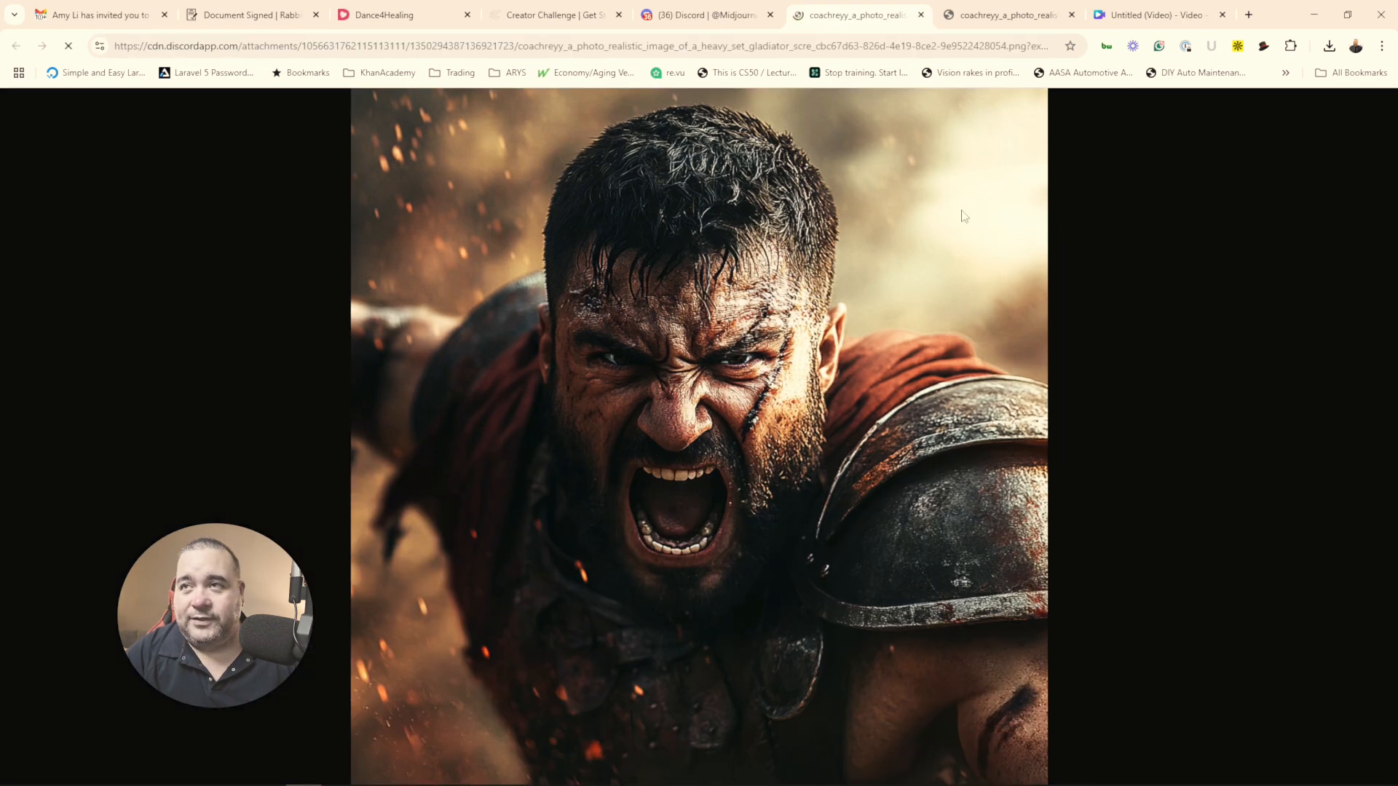
pyautogui.rightClick(783, 278)
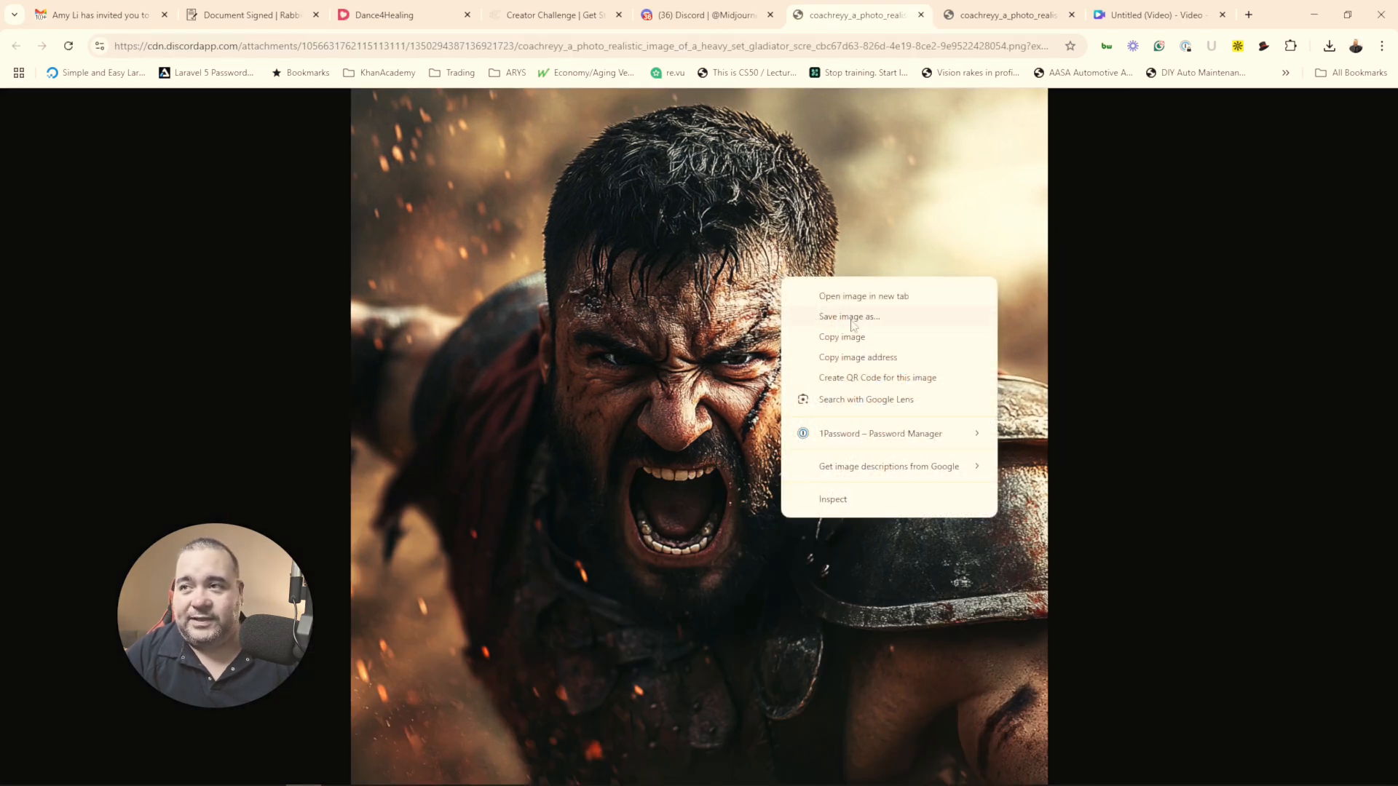
# Step: Close the gladiator image tabs, switch to Canva and upload the gladiator file from Downloads as content for a new design
pyautogui.click(920, 16)
pyautogui.click(908, 18)
pyautogui.click(921, 15)
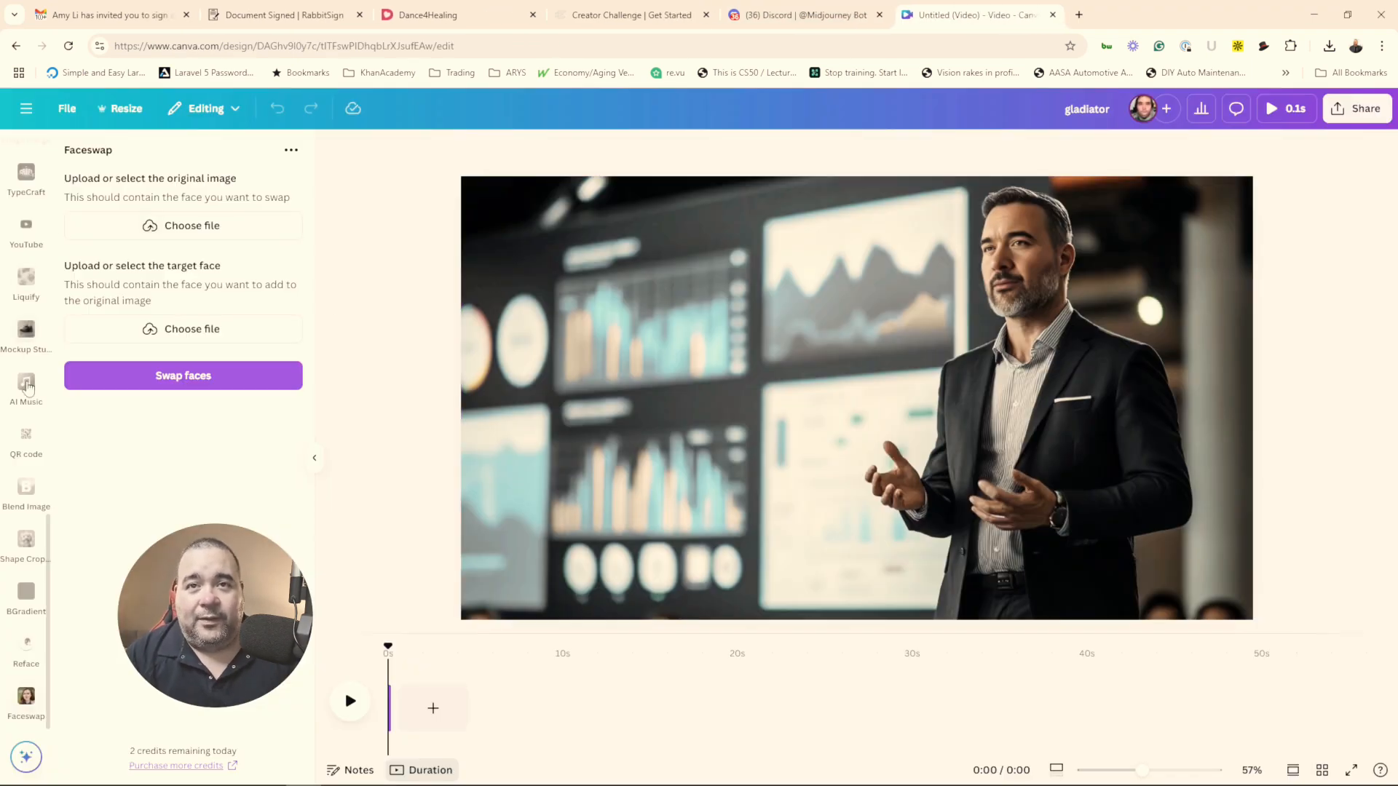
pyautogui.click(67, 108)
pyautogui.click(104, 223)
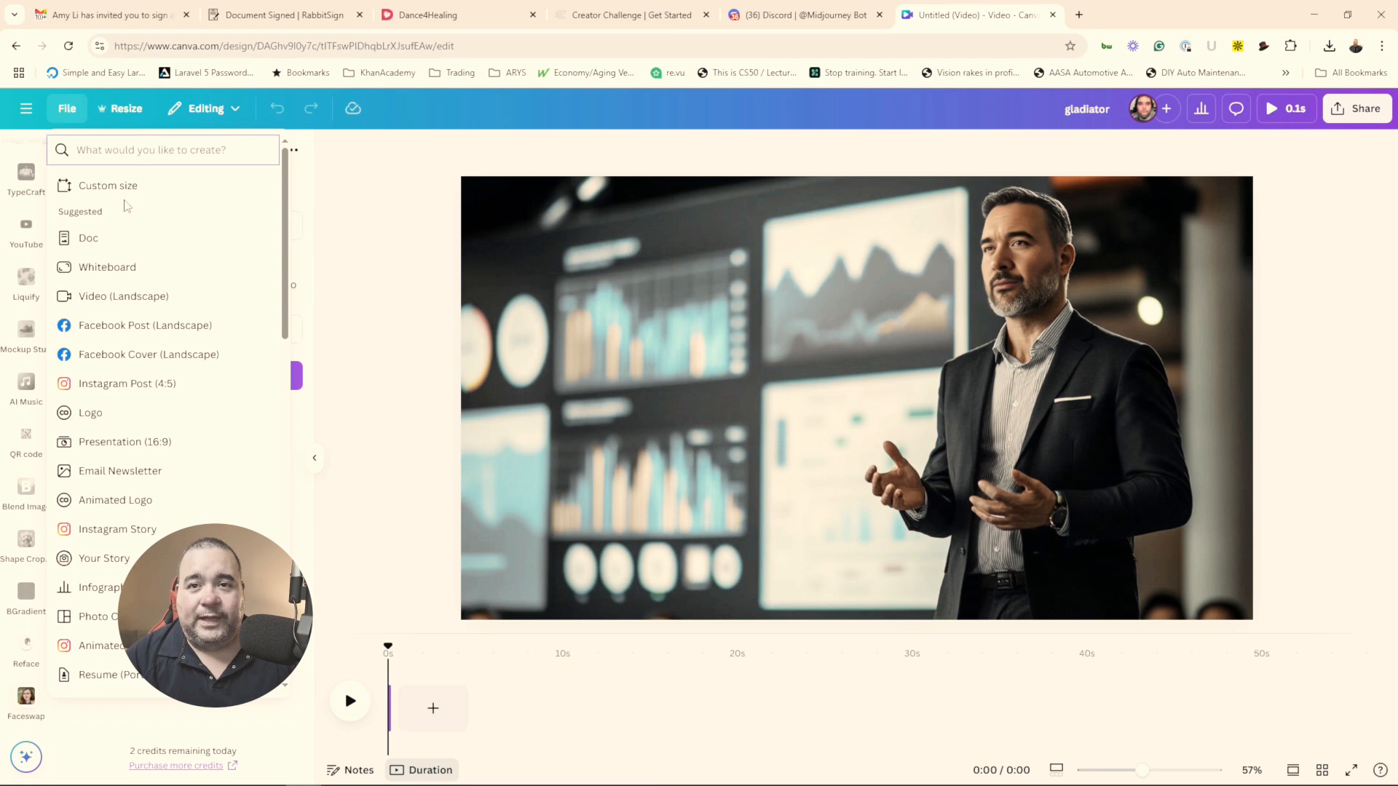
pyautogui.click(137, 151)
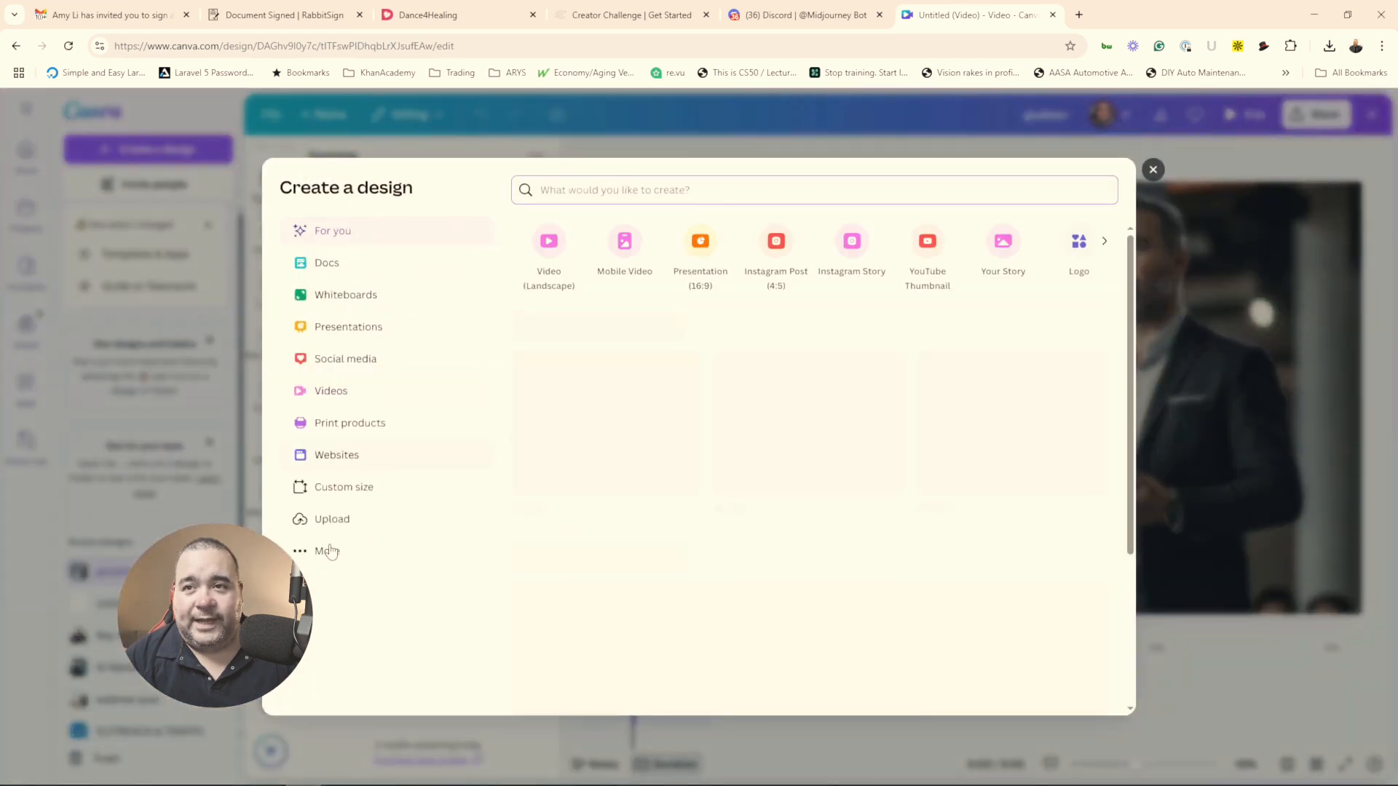
pyautogui.click(331, 519)
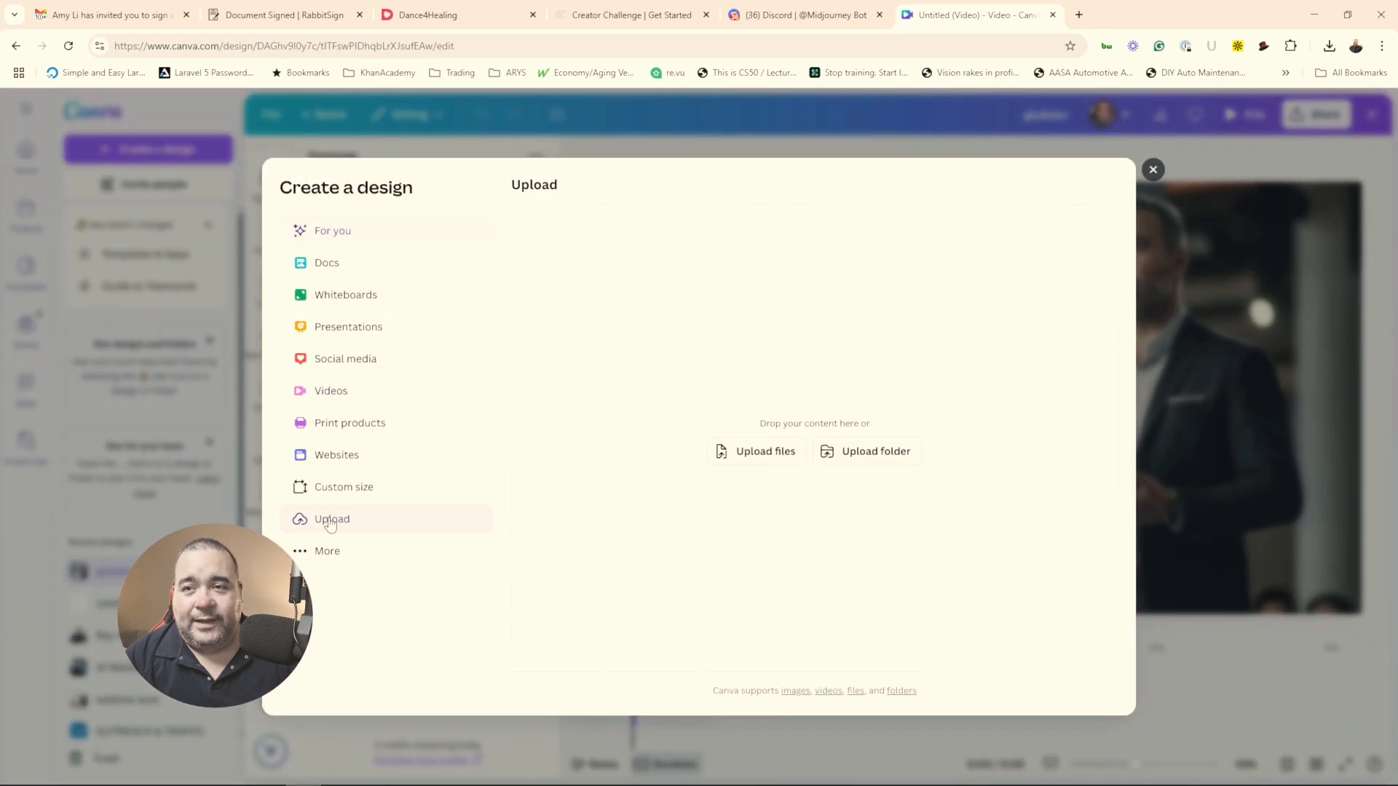
pyautogui.click(757, 510)
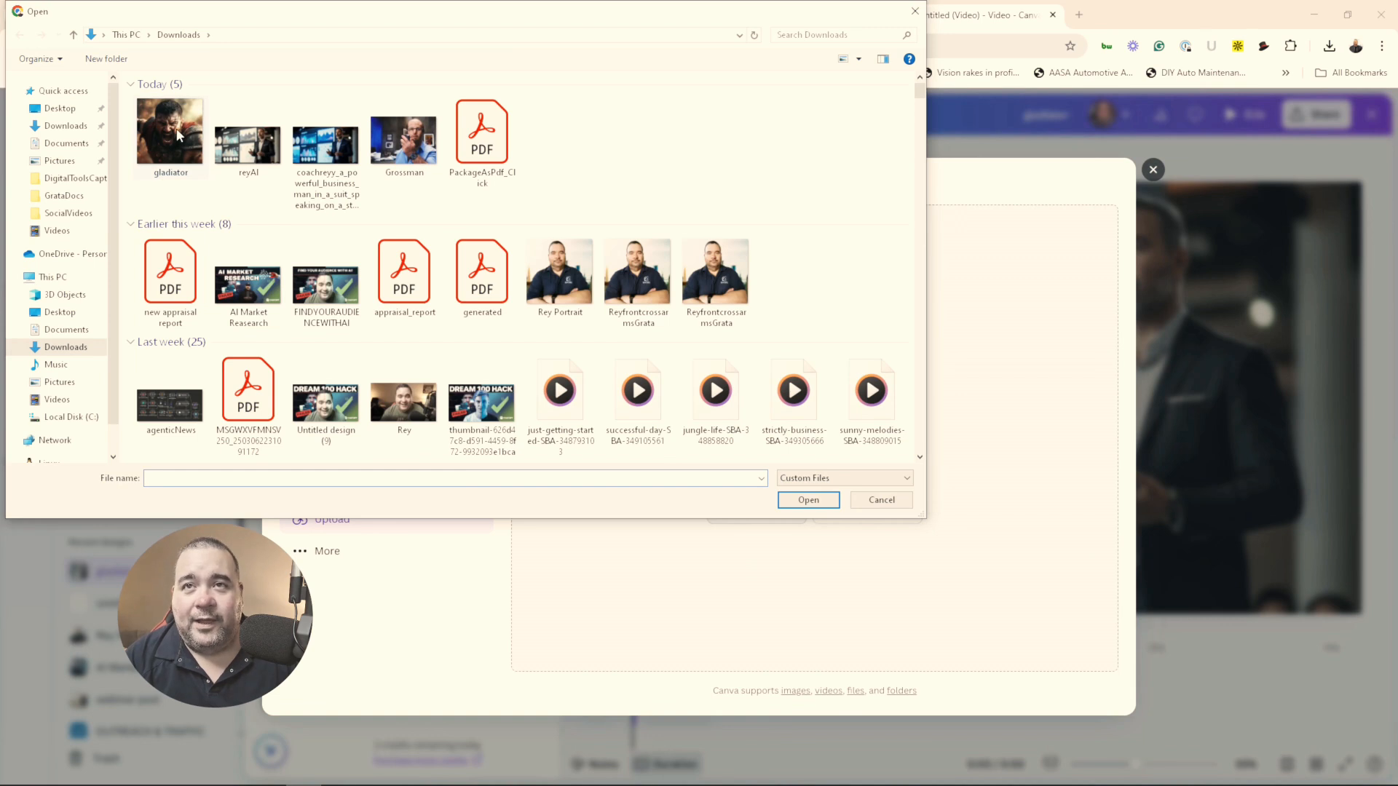
pyautogui.doubleClick(178, 135)
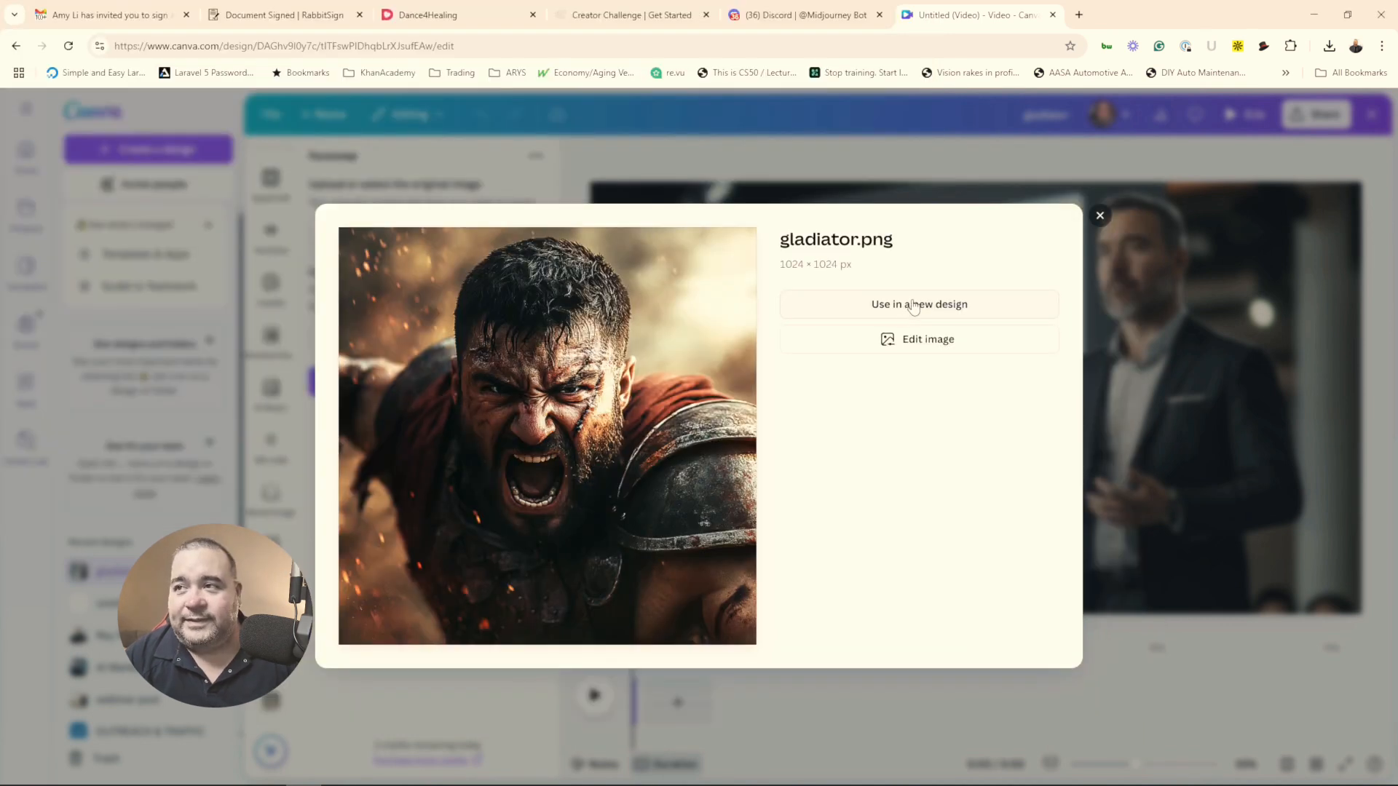
# Step: Create a new custom-size design of 1920 × 1080 px from the uploaded gladiator image
pyautogui.click(909, 305)
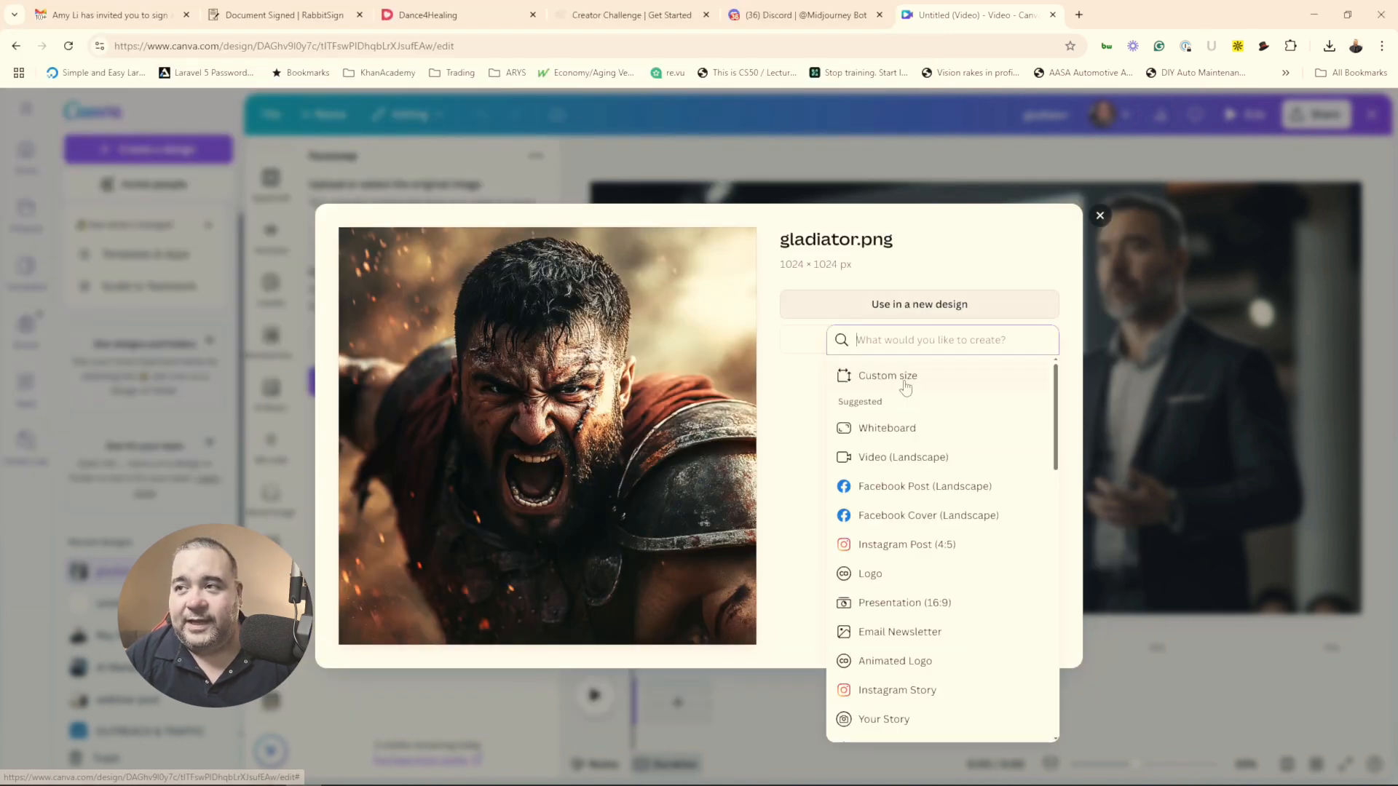
pyautogui.click(905, 379)
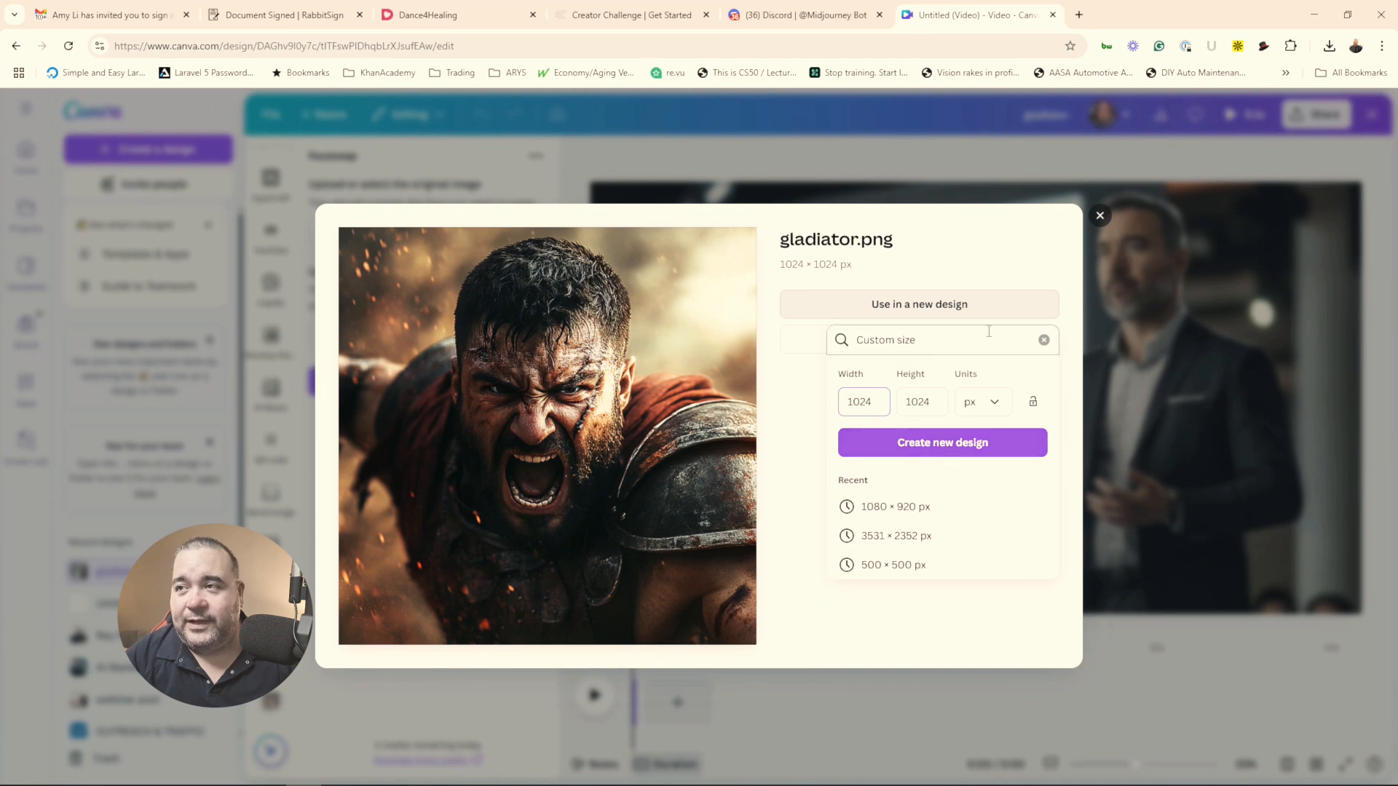
pyautogui.click(880, 392)
pyautogui.write('192')
pyautogui.hotkey('ctrl', 'a')
pyautogui.write('1920')
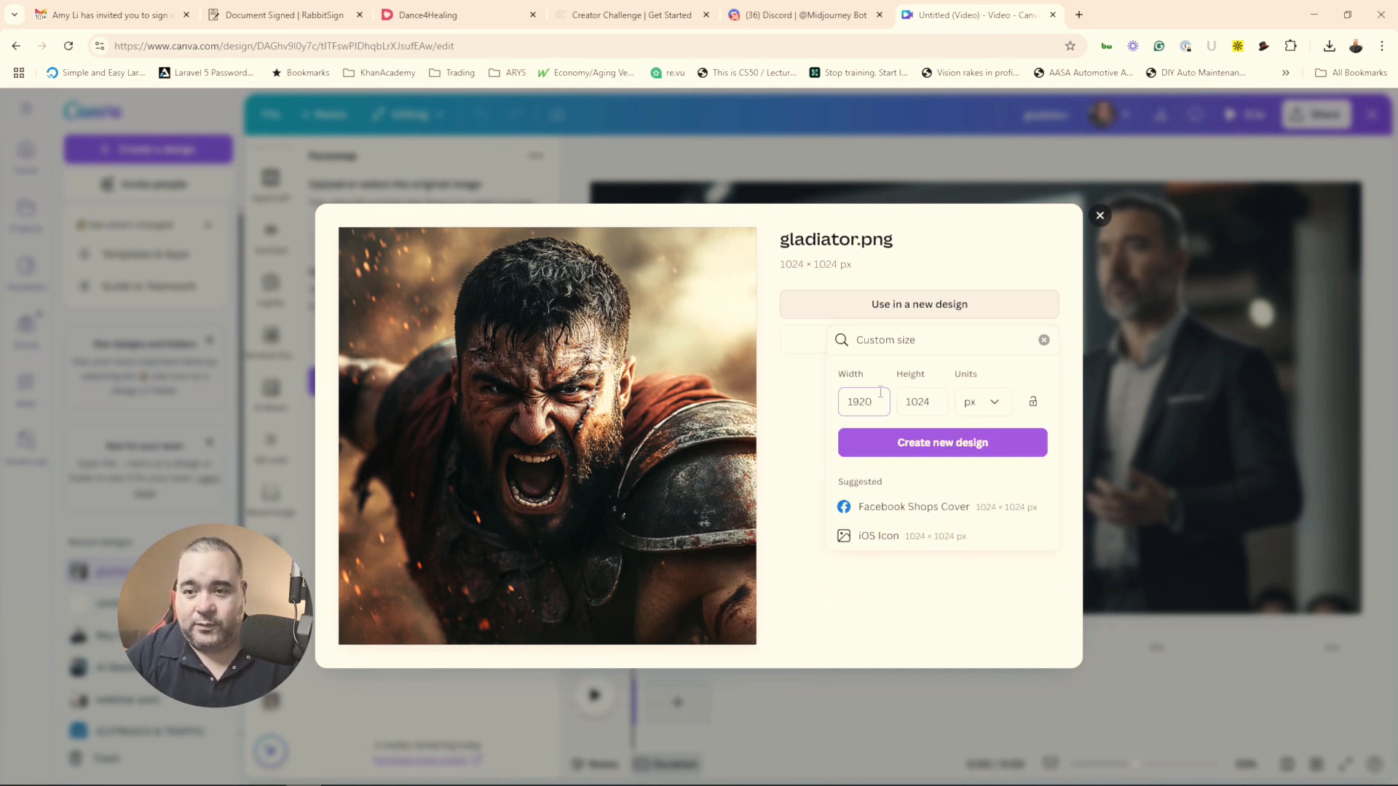
pyautogui.press('Tab')
pyautogui.write('1080')
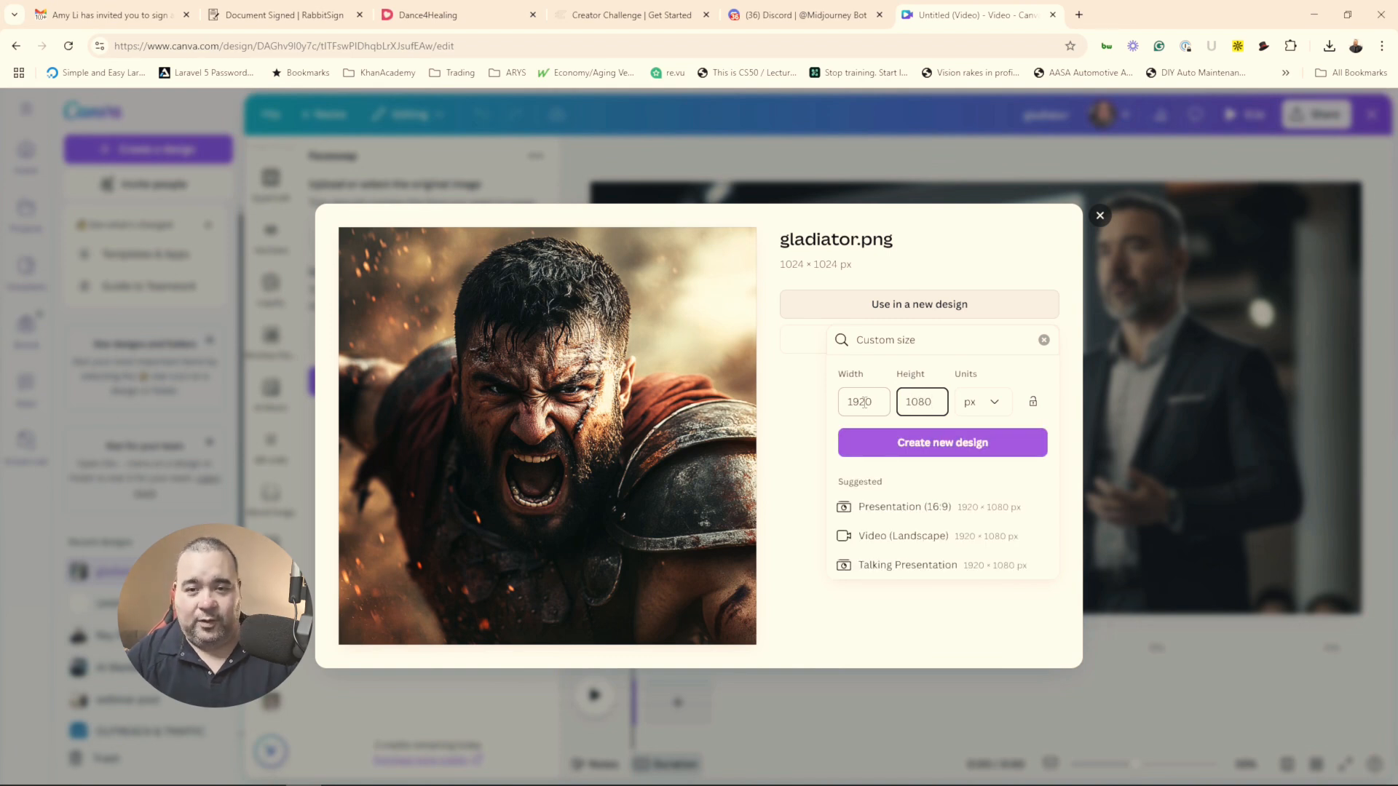
pyautogui.click(968, 457)
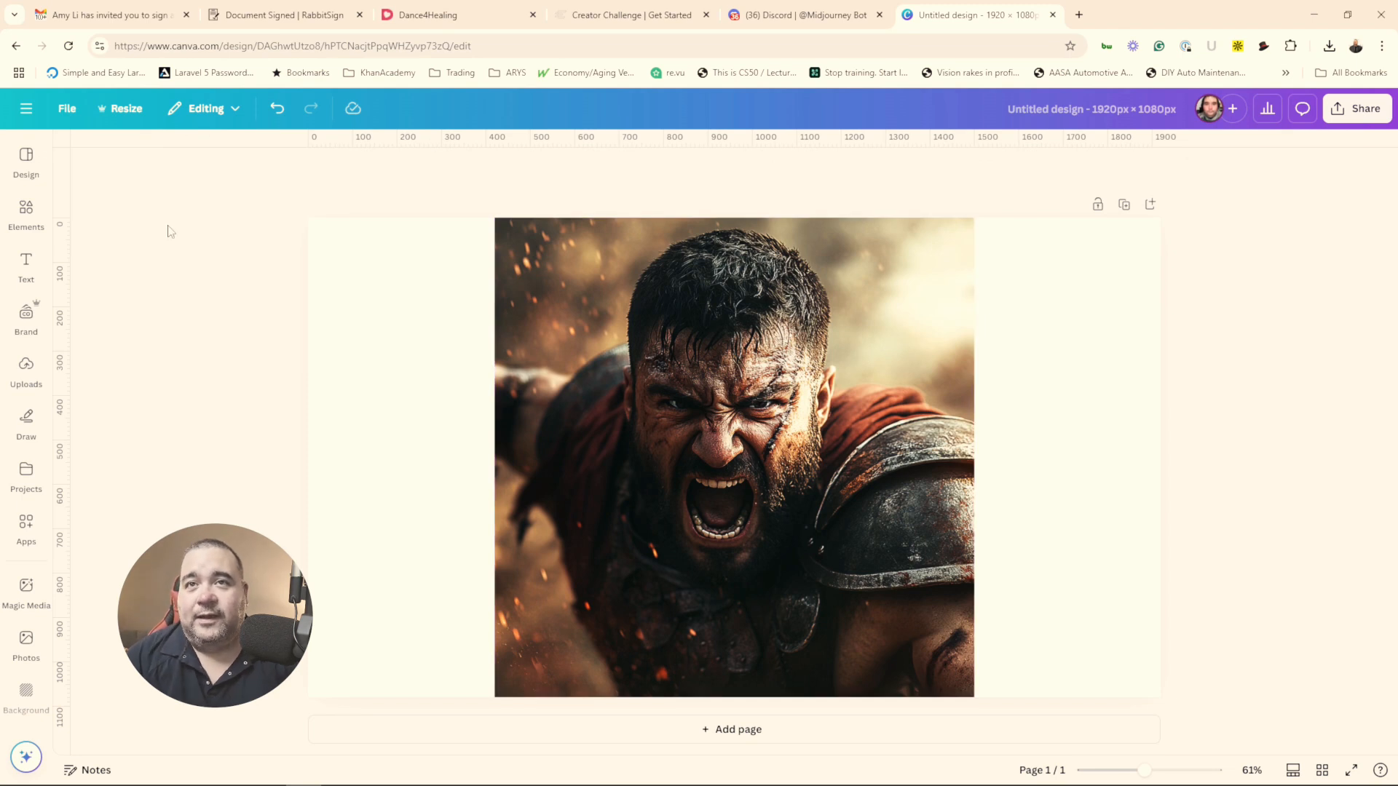
# Step: Expand the gladiator image sideways with Magic Expand so it covers the full width of the page
pyautogui.click(570, 322)
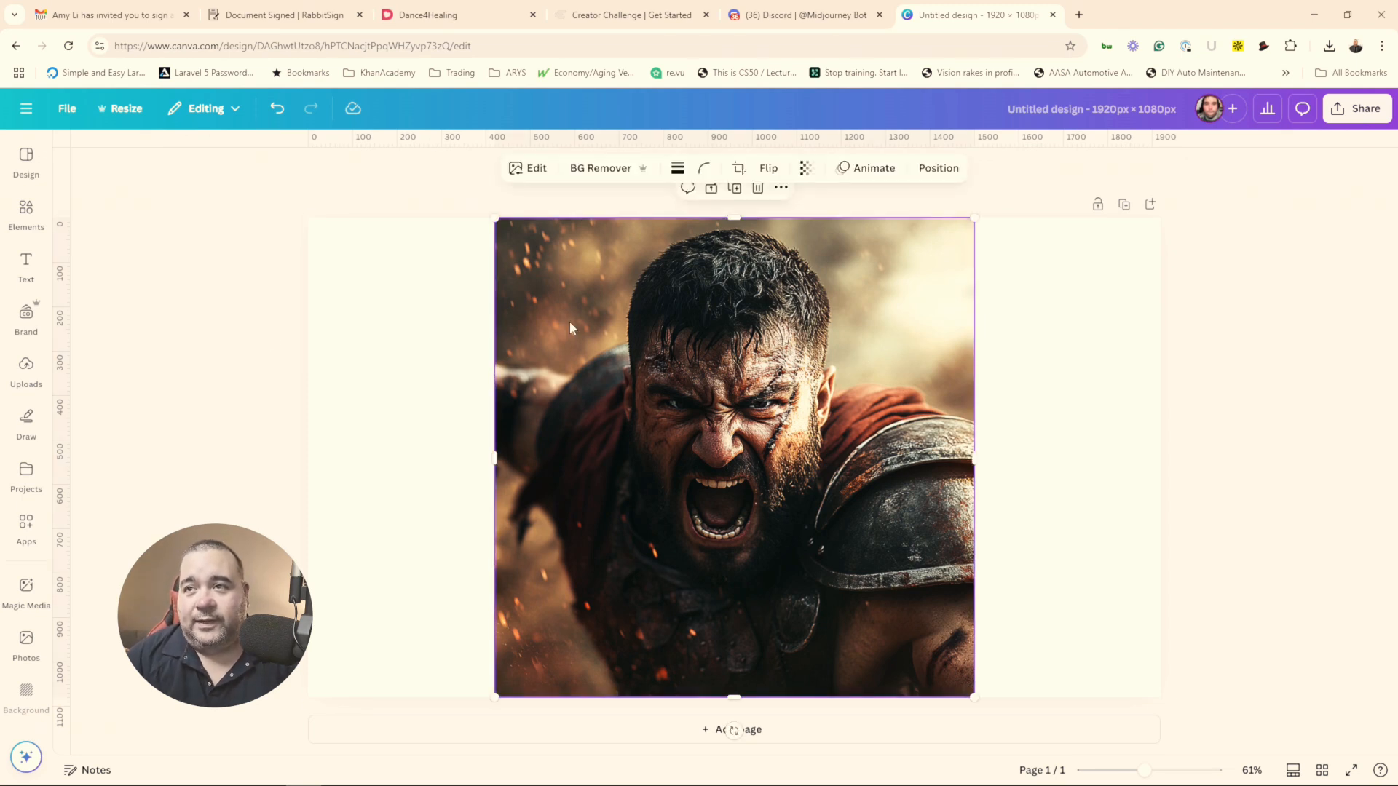
pyautogui.click(537, 175)
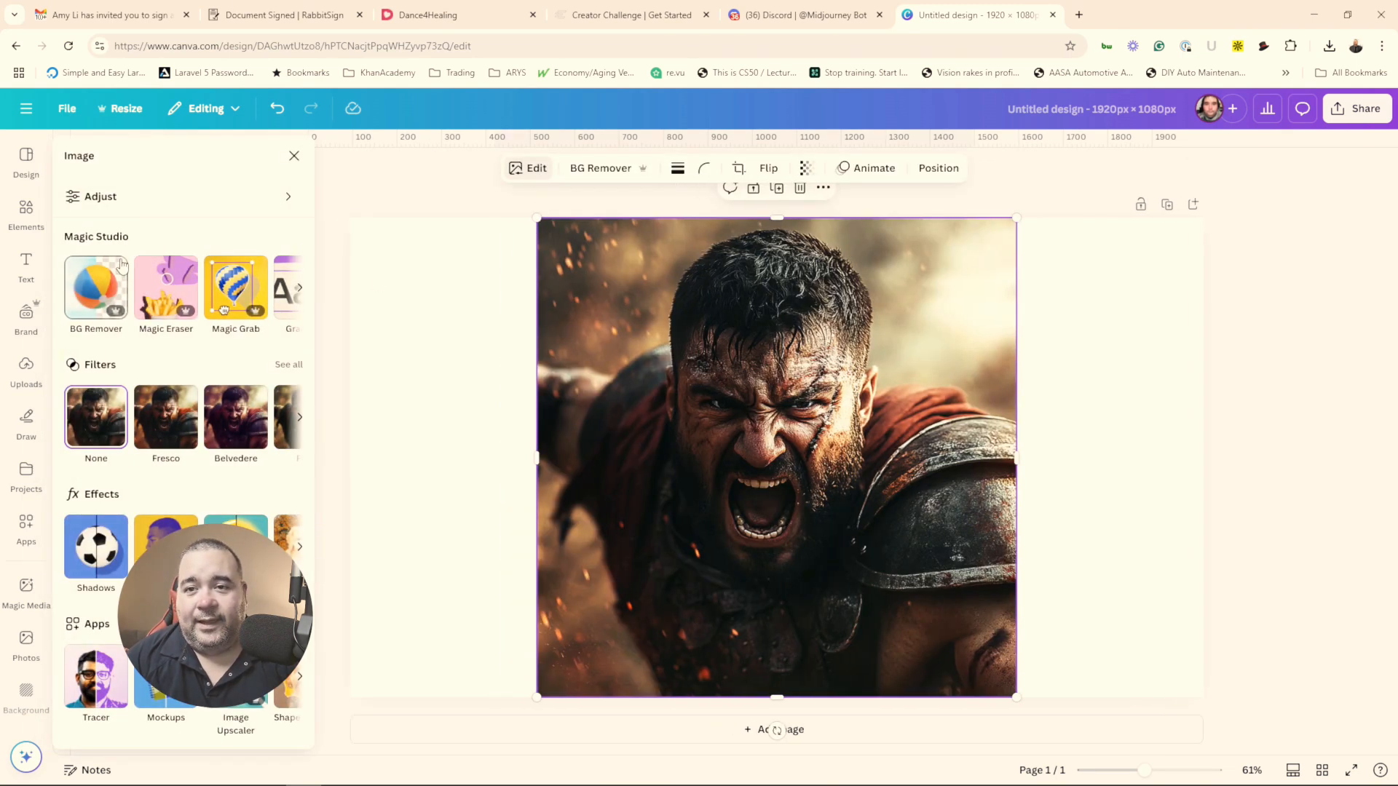
pyautogui.click(300, 291)
pyautogui.click(271, 288)
pyautogui.moveTo(537, 217); pyautogui.dragTo(350, 232)
pyautogui.moveTo(1014, 220); pyautogui.dragTo(1202, 220)
pyautogui.click(255, 730)
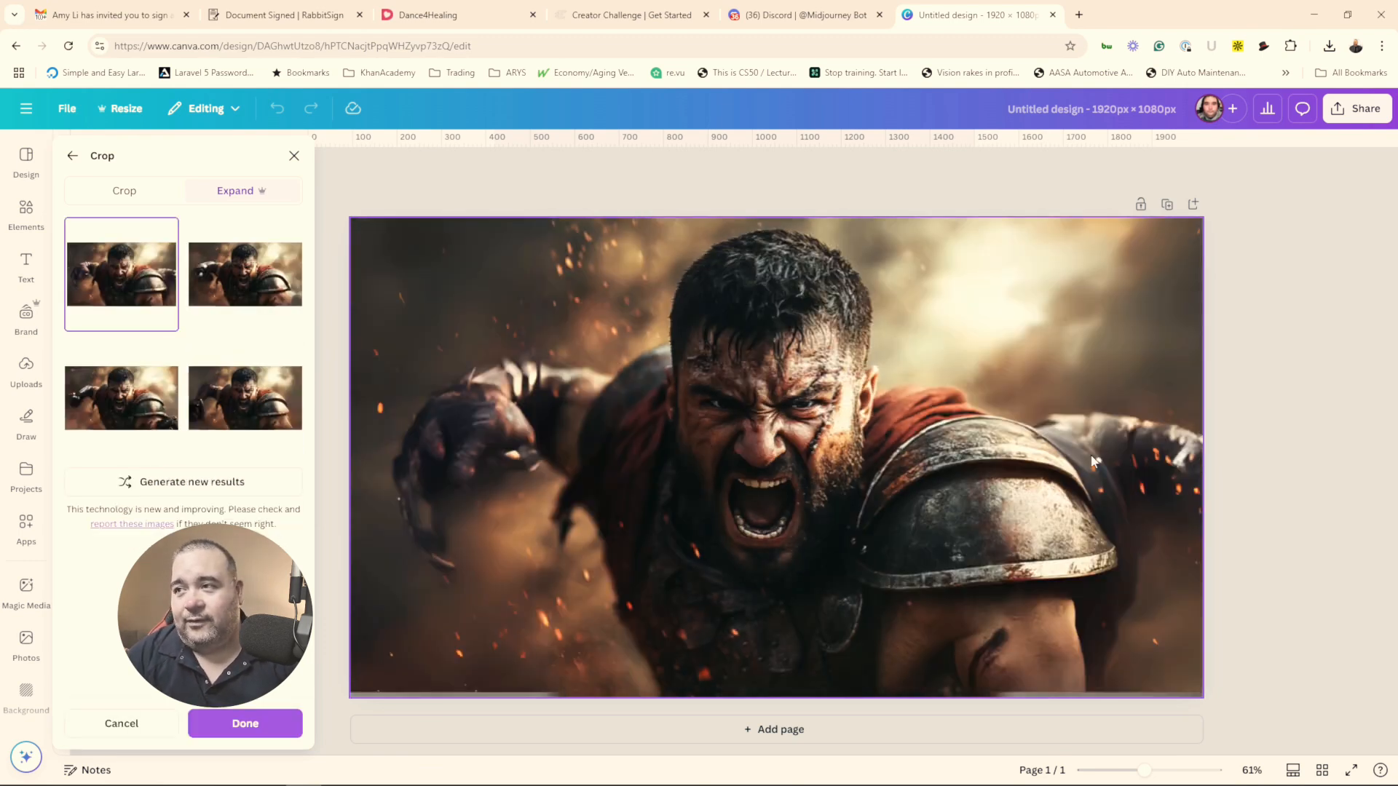
# Step: Preview the other expanded versions of the gladiator image and generate a new set of results
pyautogui.click(275, 275)
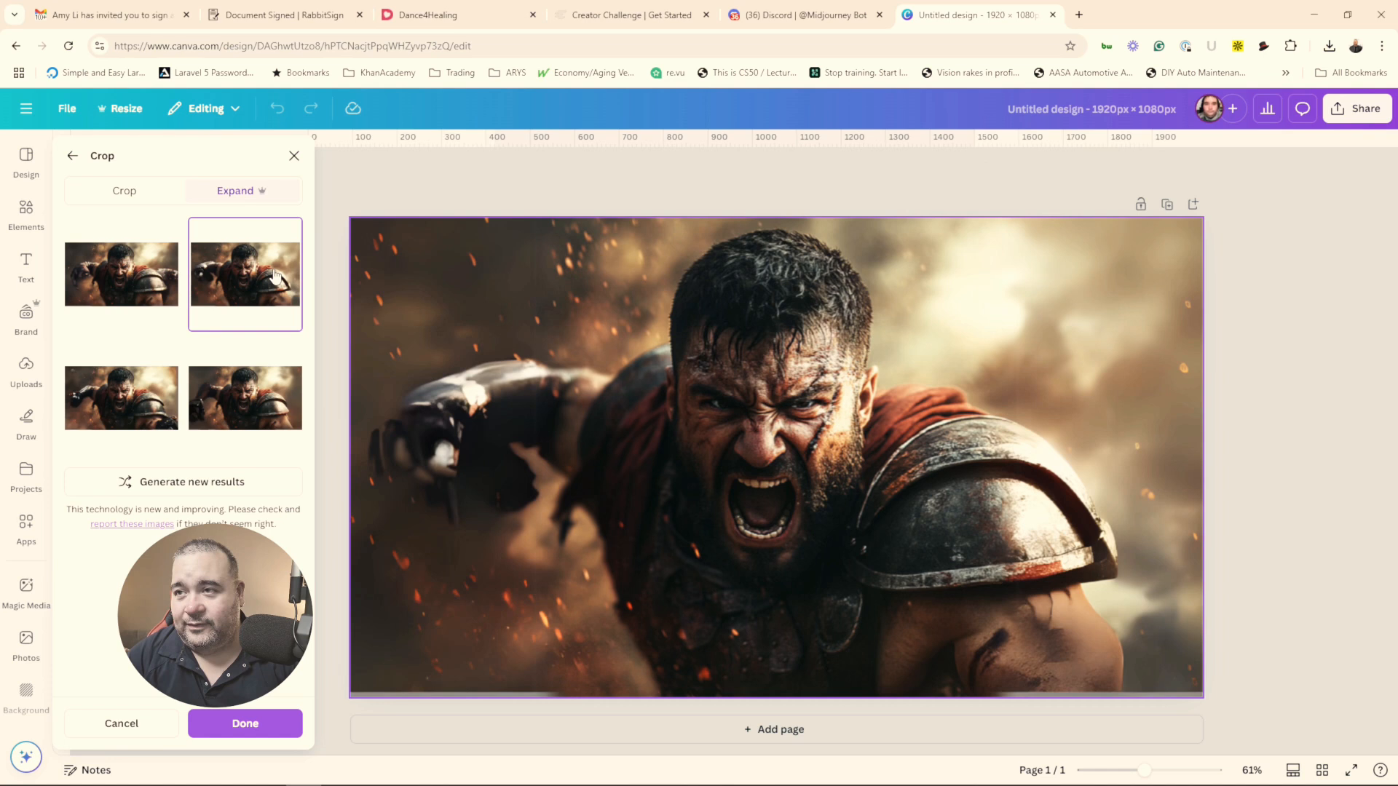
pyautogui.click(174, 268)
pyautogui.click(167, 400)
pyautogui.click(223, 415)
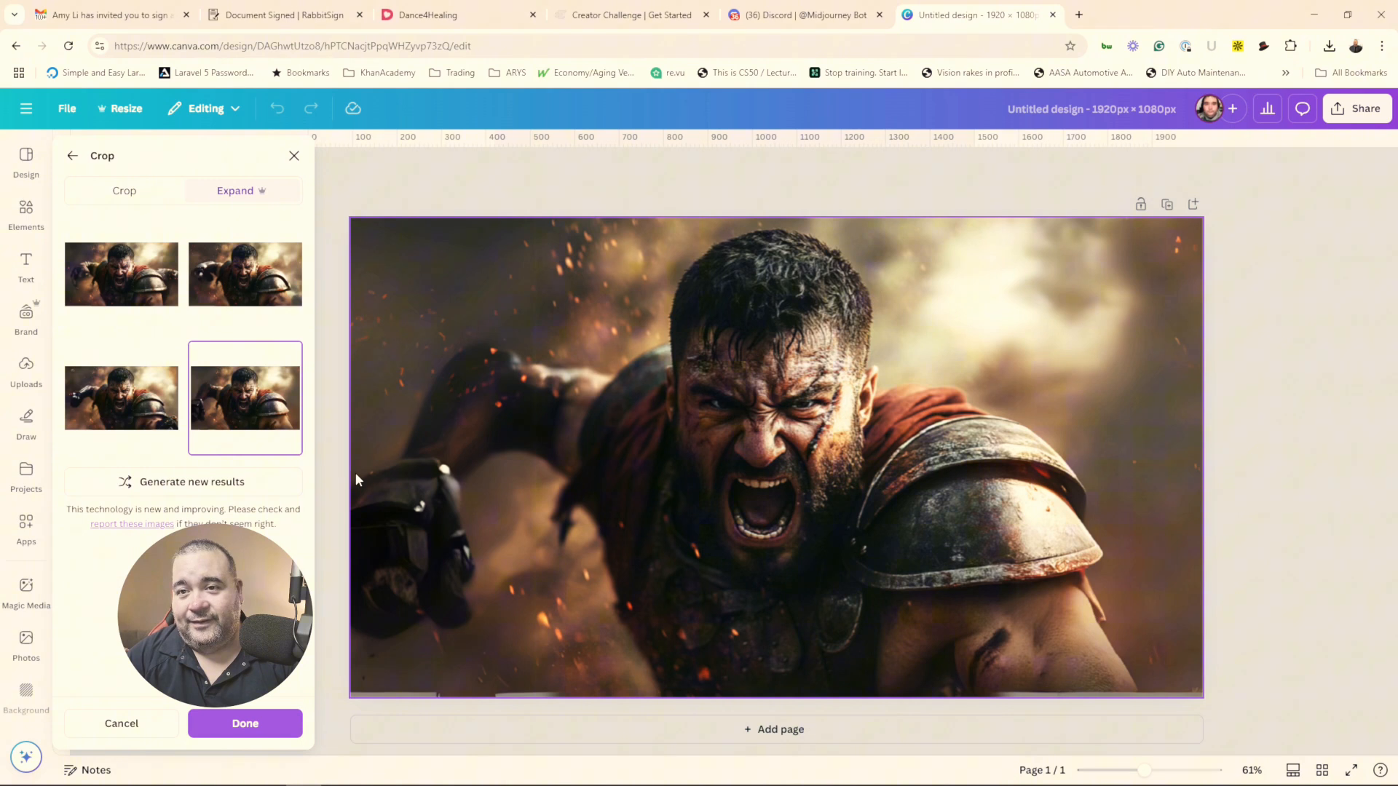
pyautogui.click(246, 488)
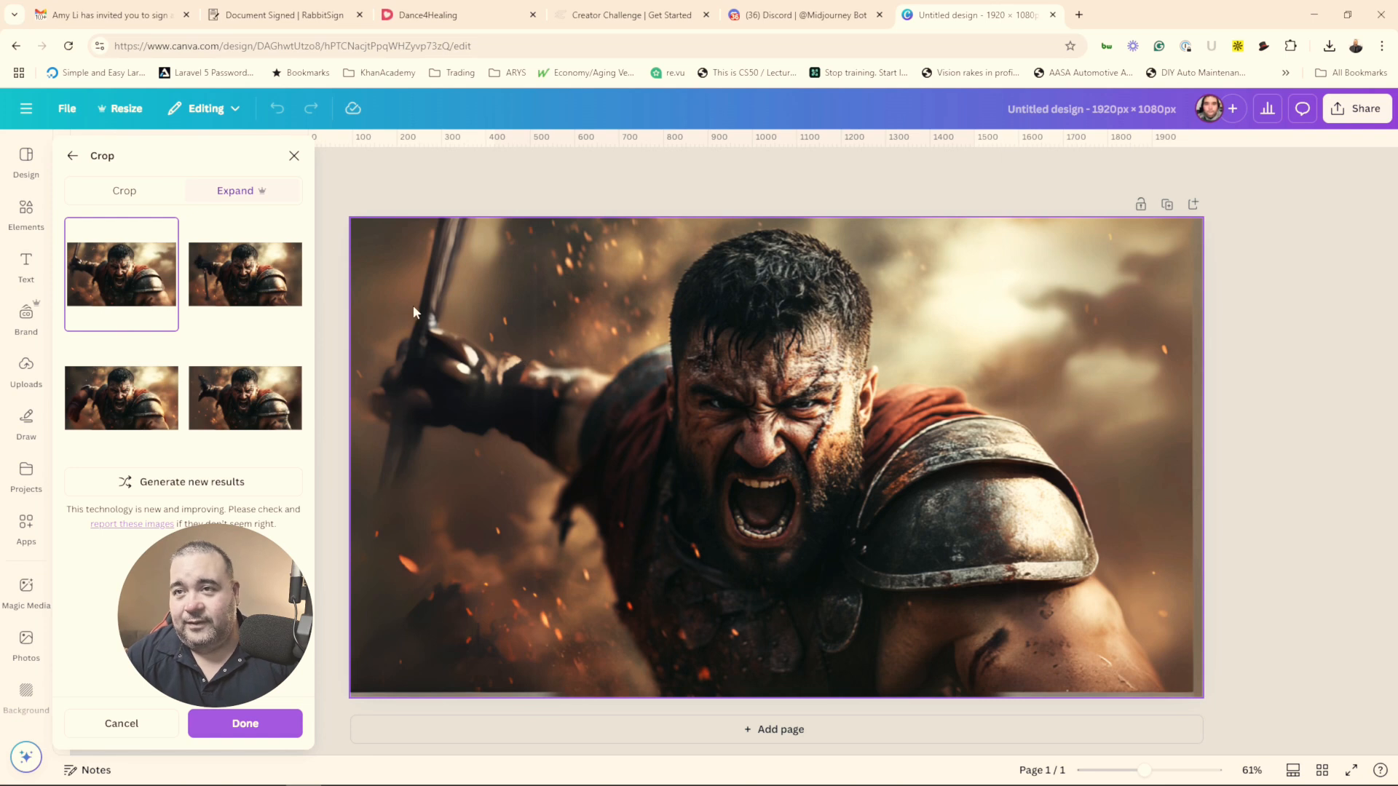
# Step: Compare the new expanded versions and apply the first one, with the raised arm holding a sword
pyautogui.click(235, 299)
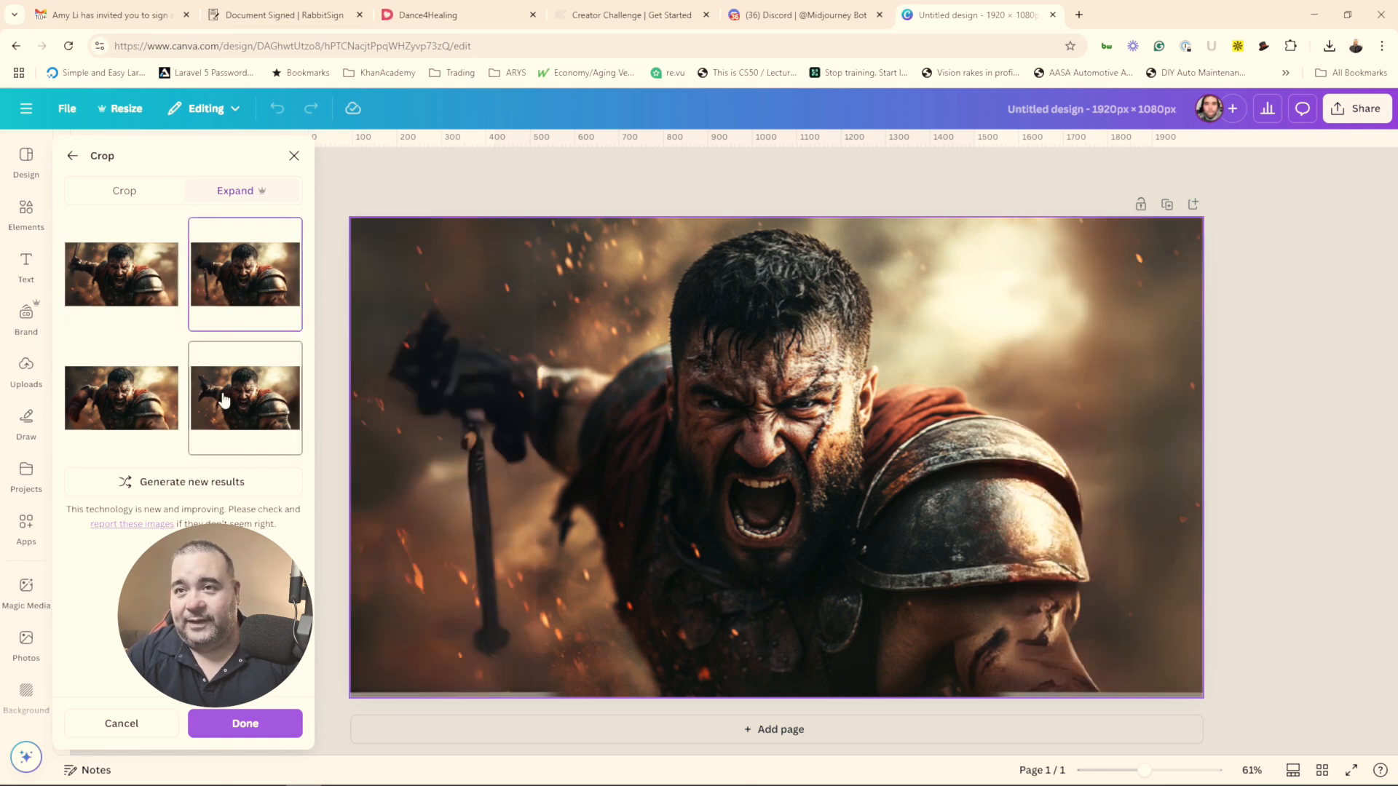
pyautogui.click(224, 399)
pyautogui.click(136, 402)
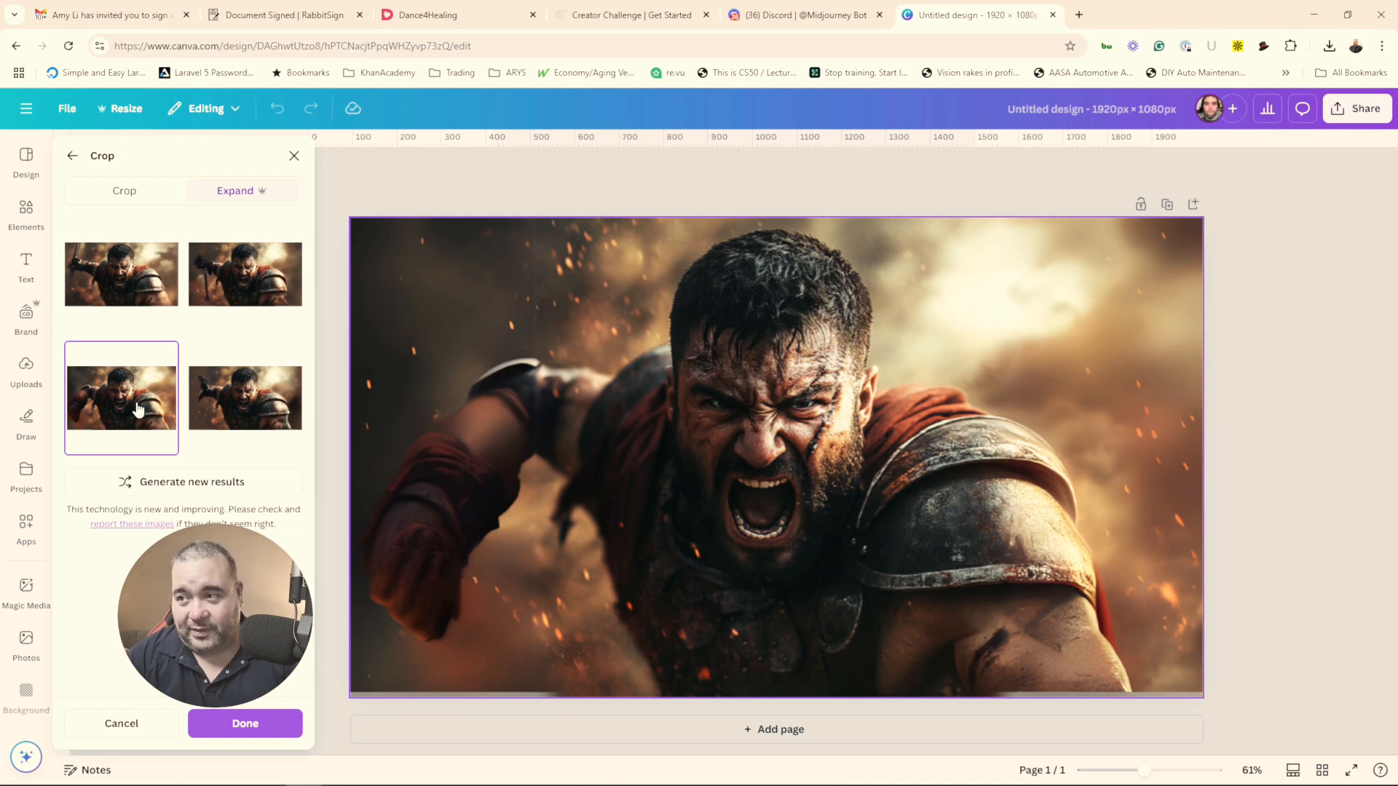
pyautogui.click(141, 289)
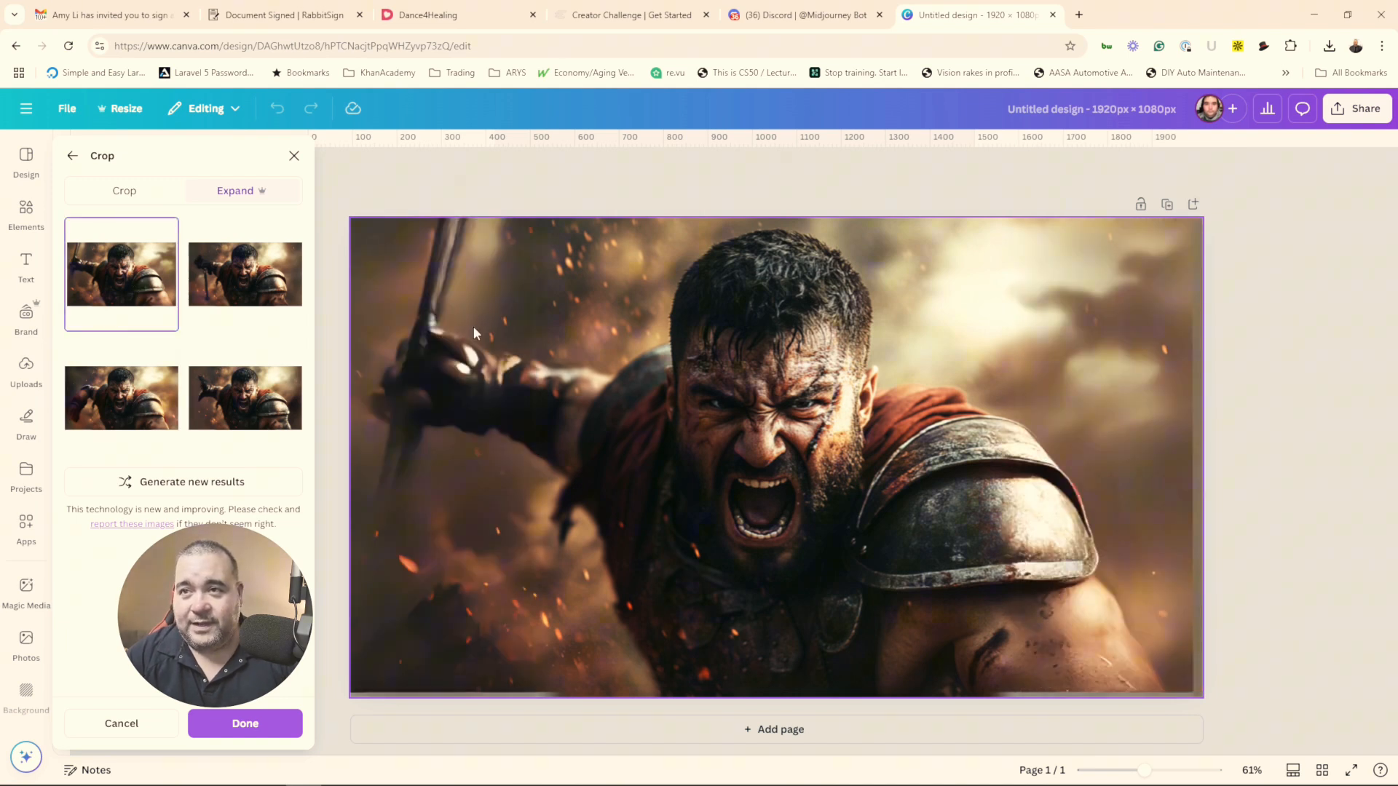
pyautogui.click(1308, 492)
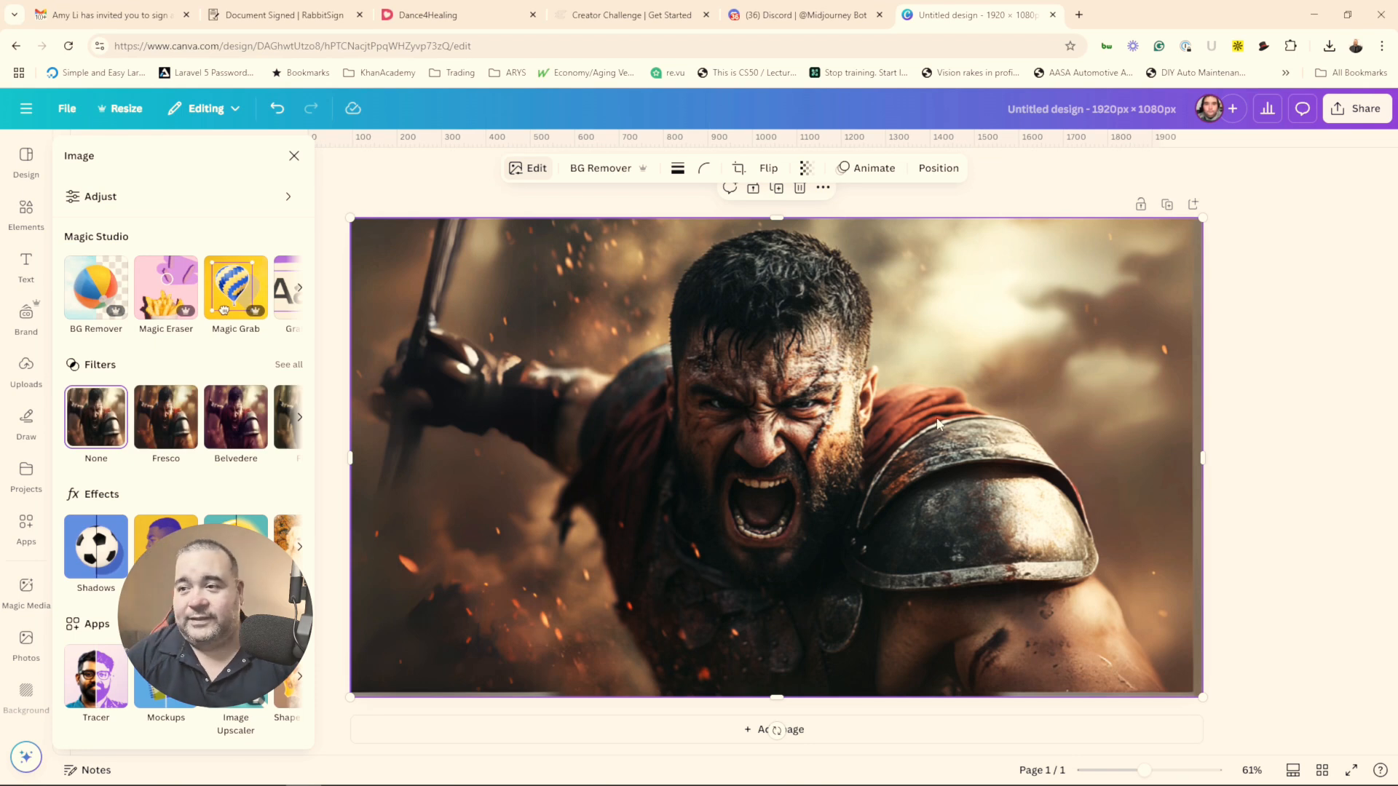
pyautogui.click(1089, 193)
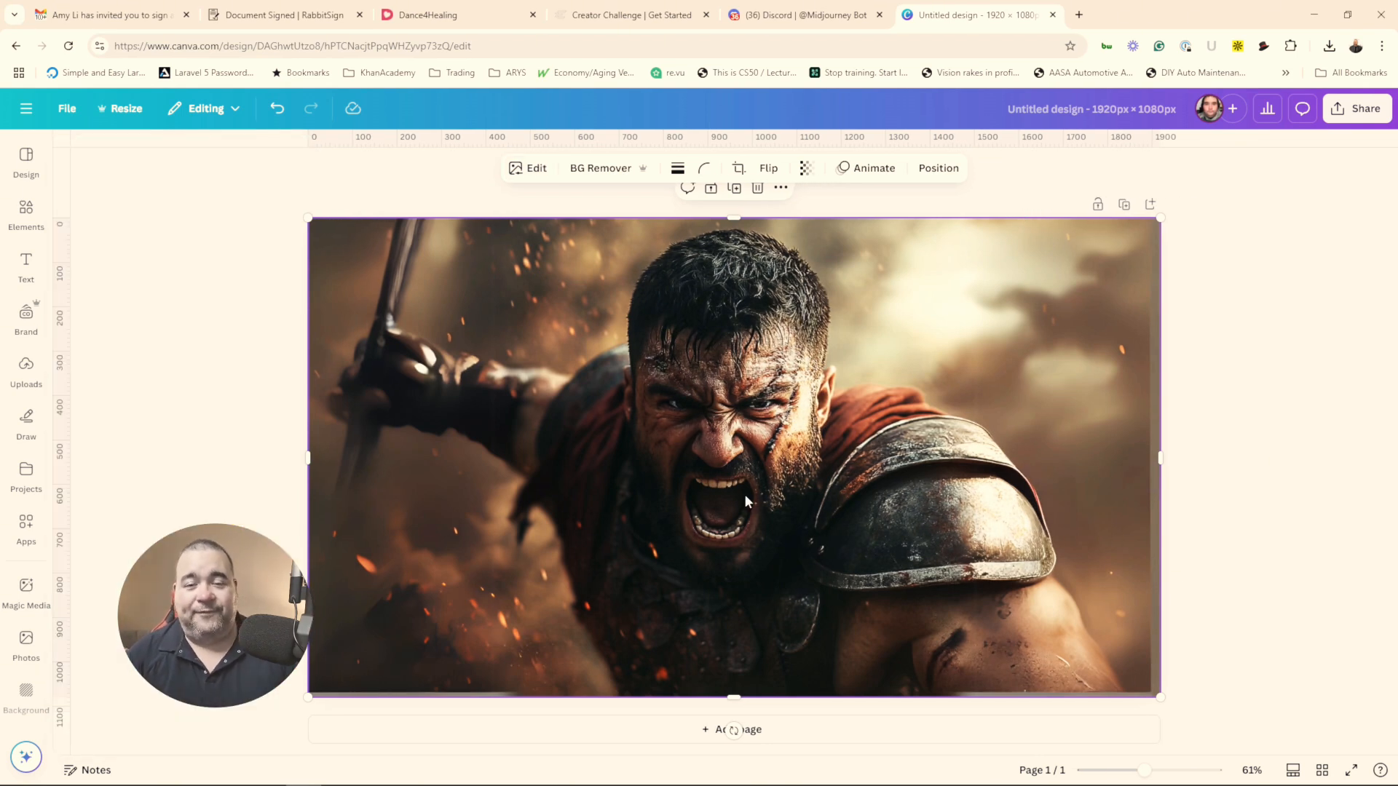
# Step: Place the crossed-arms portrait photo on the page and set the expanded gladiator image as the original image in Faceswap
pyautogui.click(26, 591)
pyautogui.click(32, 537)
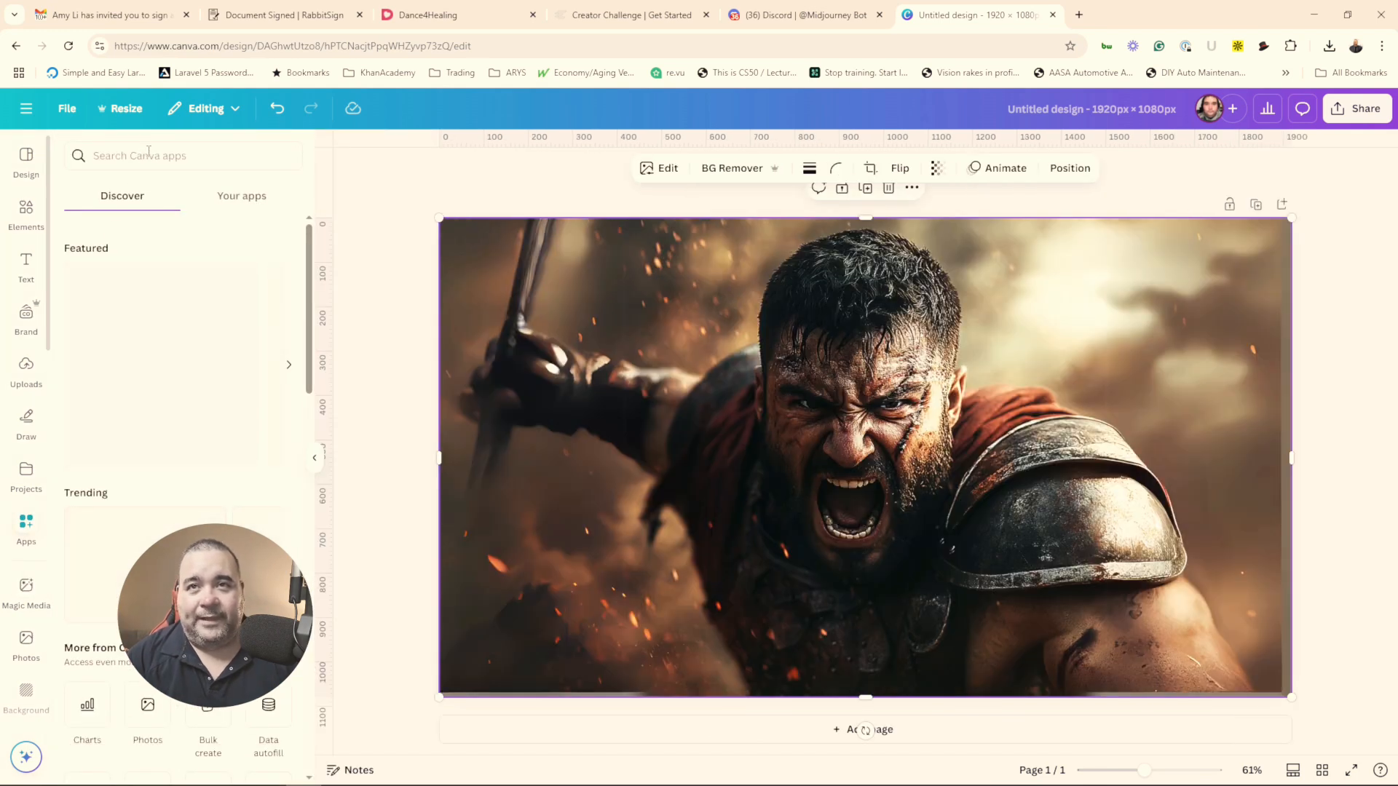
pyautogui.click(101, 160)
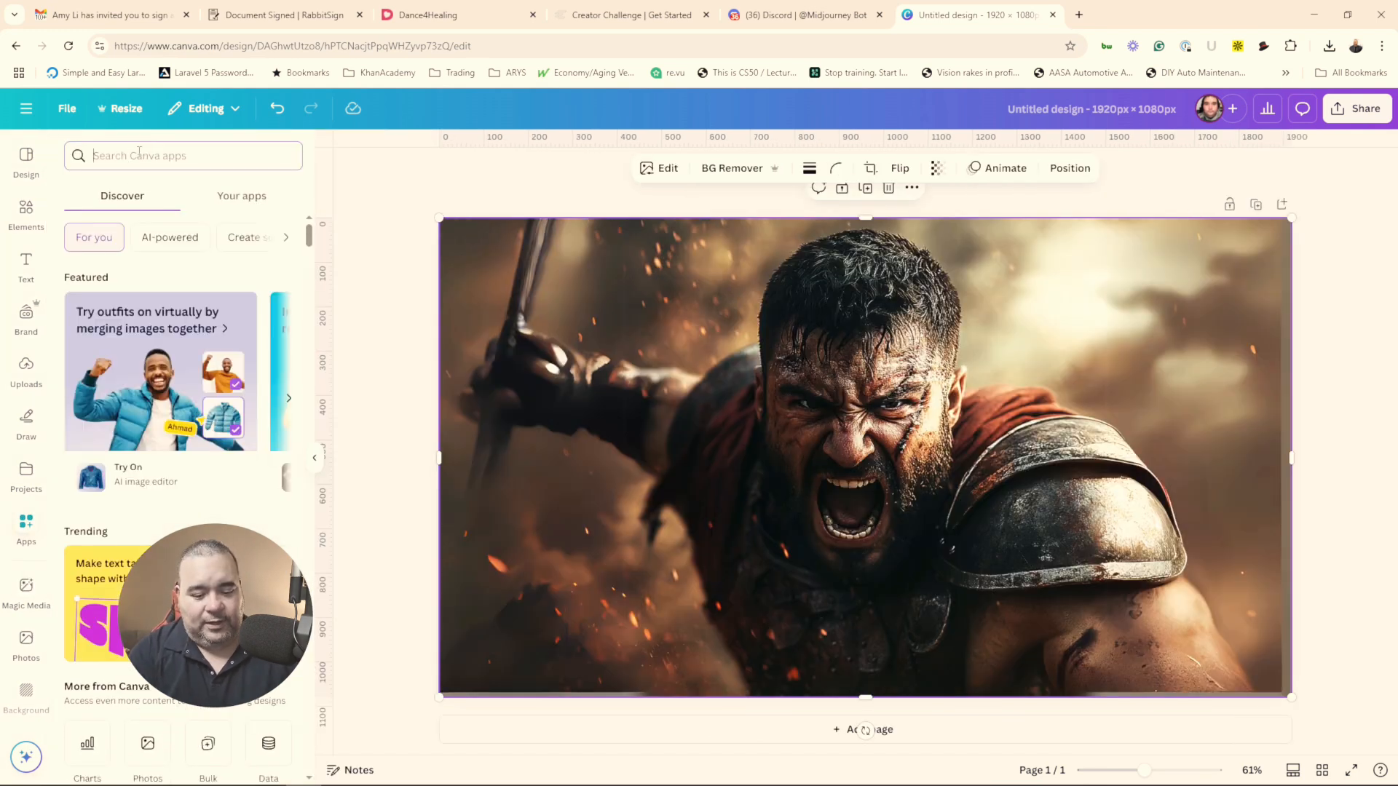
pyautogui.scroll(-10, 182, 437)
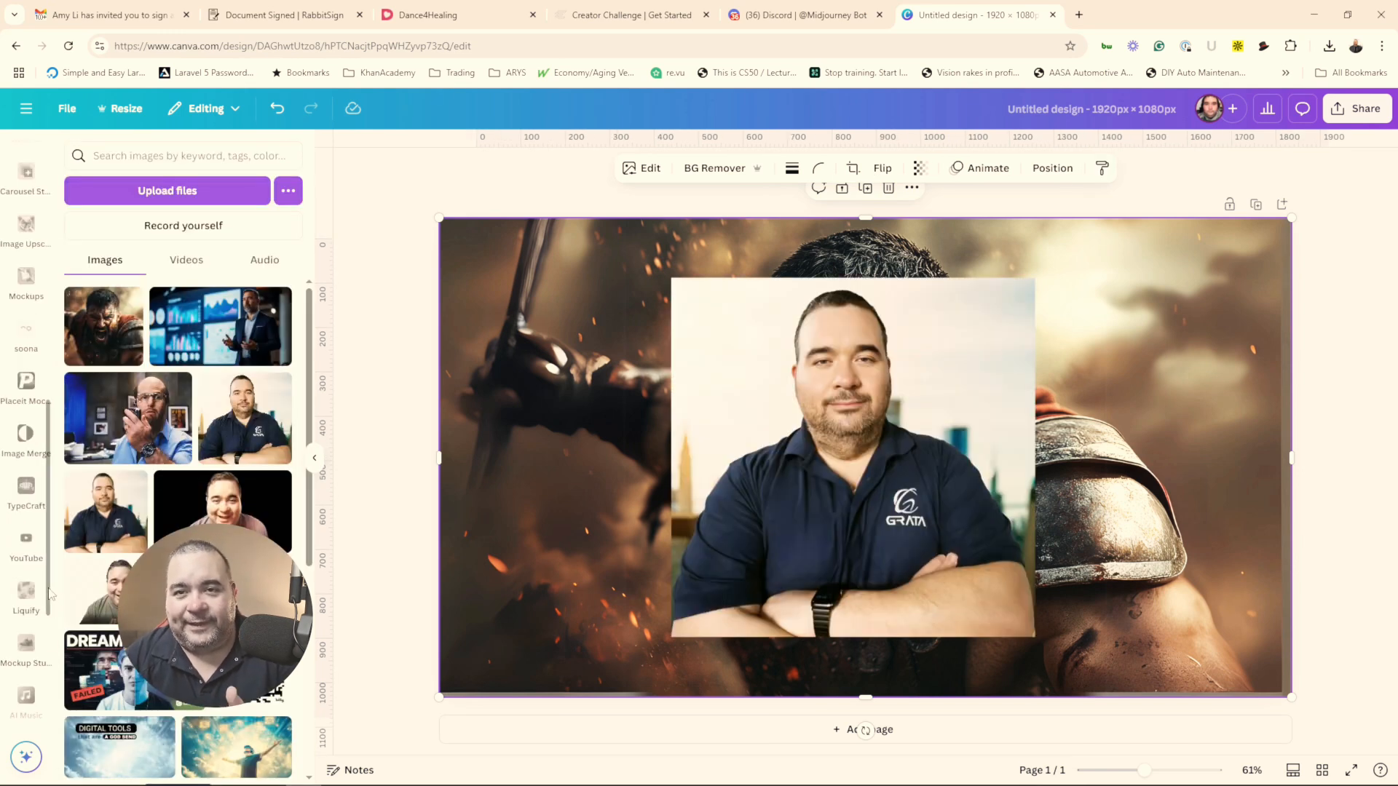
pyautogui.scroll(-3, 22, 641)
pyautogui.scroll(-2, 40, 699)
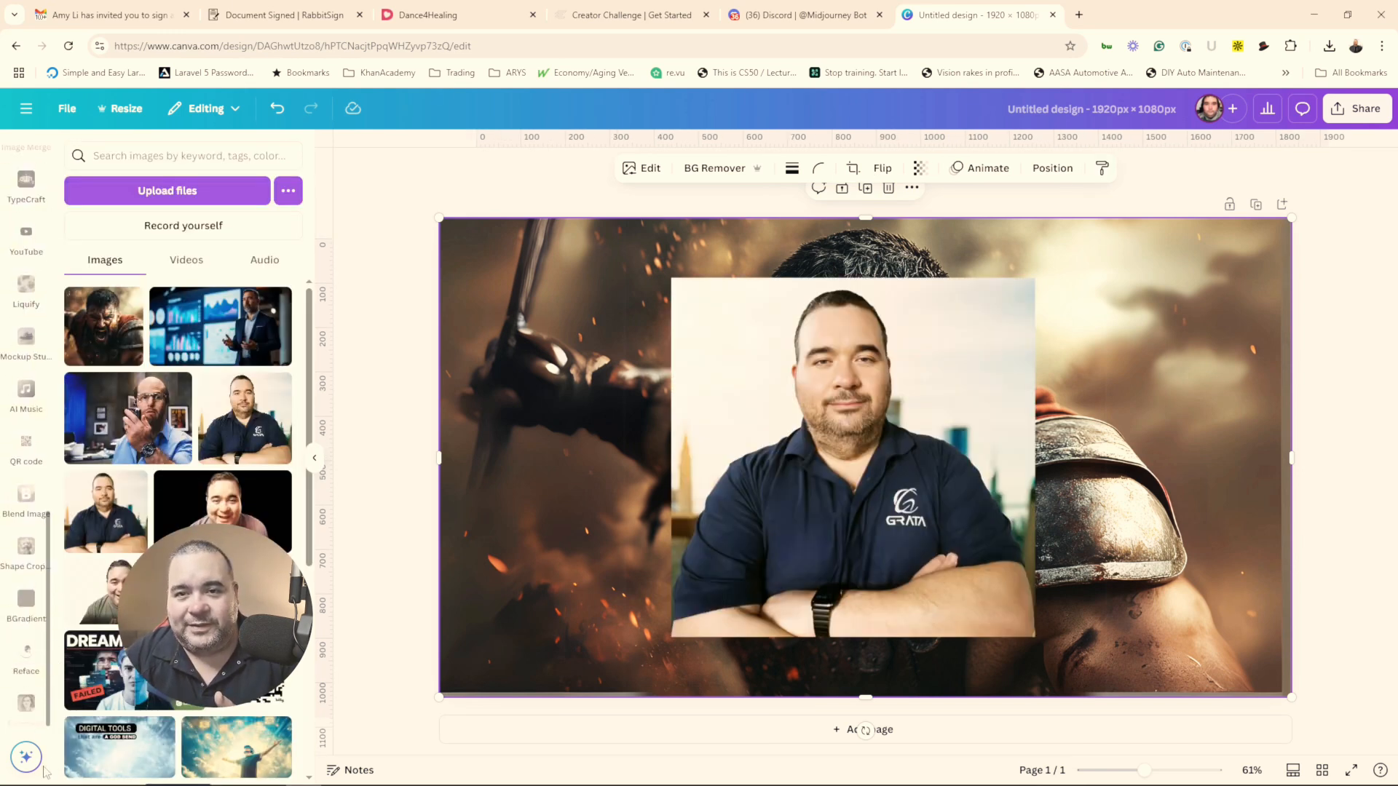
pyautogui.click(40, 714)
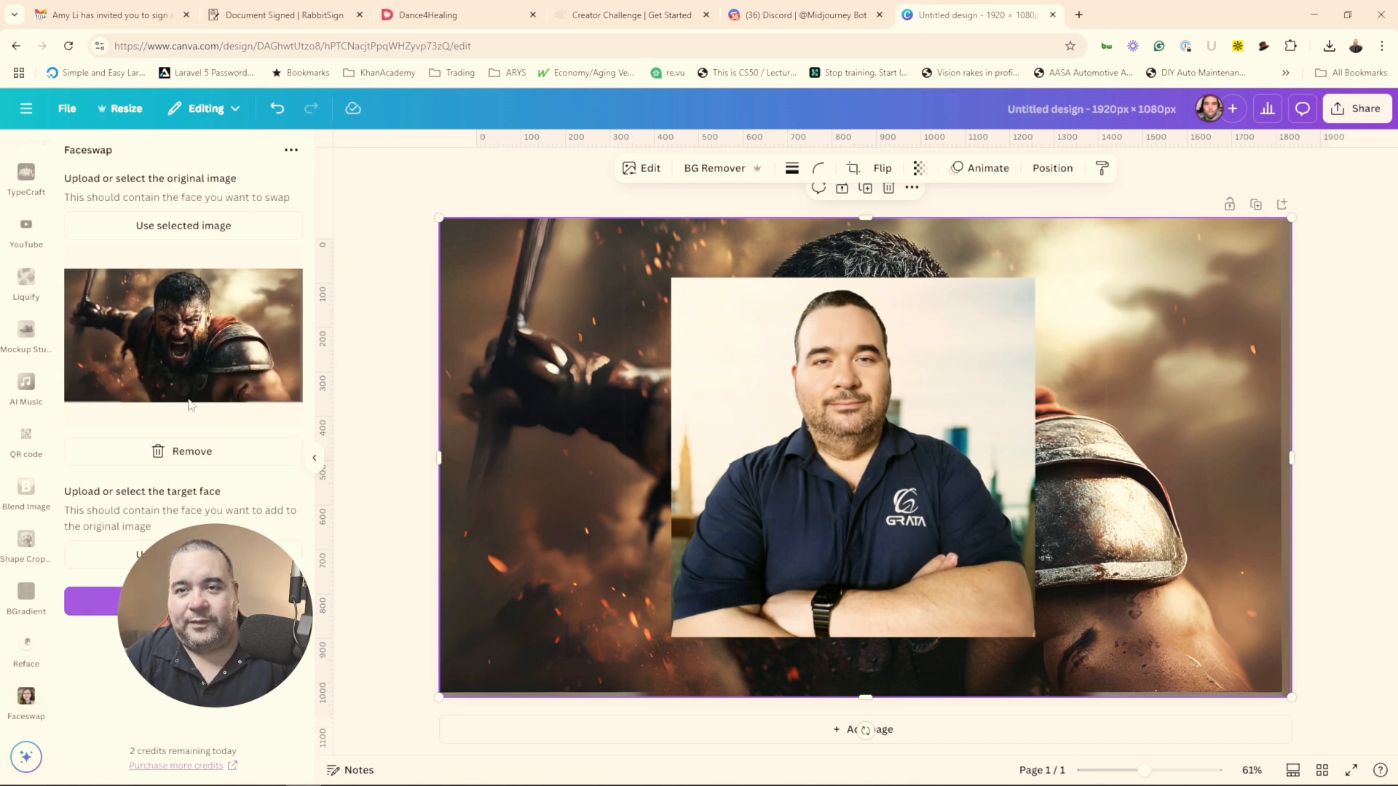
# Step: Select the crossed-arms portrait as the target face in Faceswap and swap the faces
pyautogui.click(728, 298)
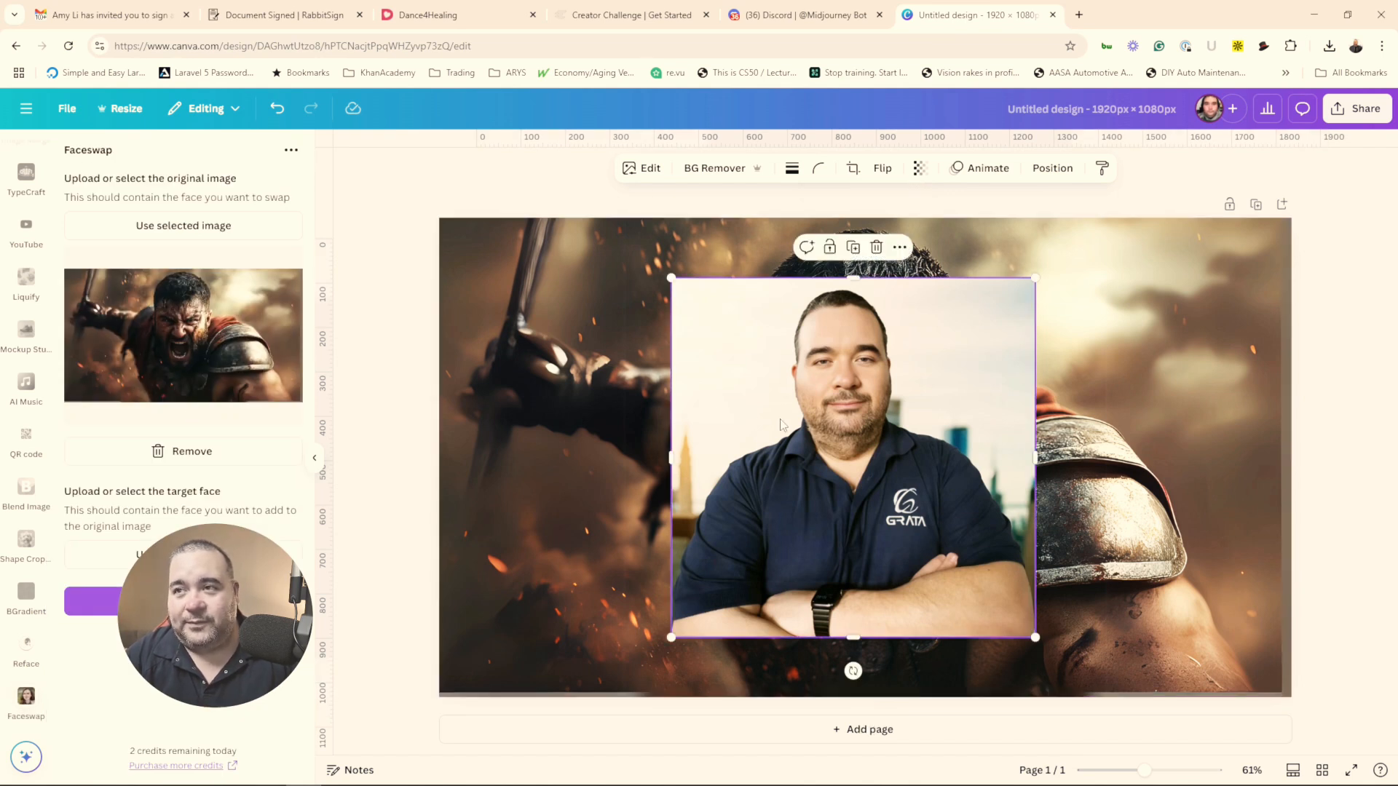
pyautogui.click(183, 554)
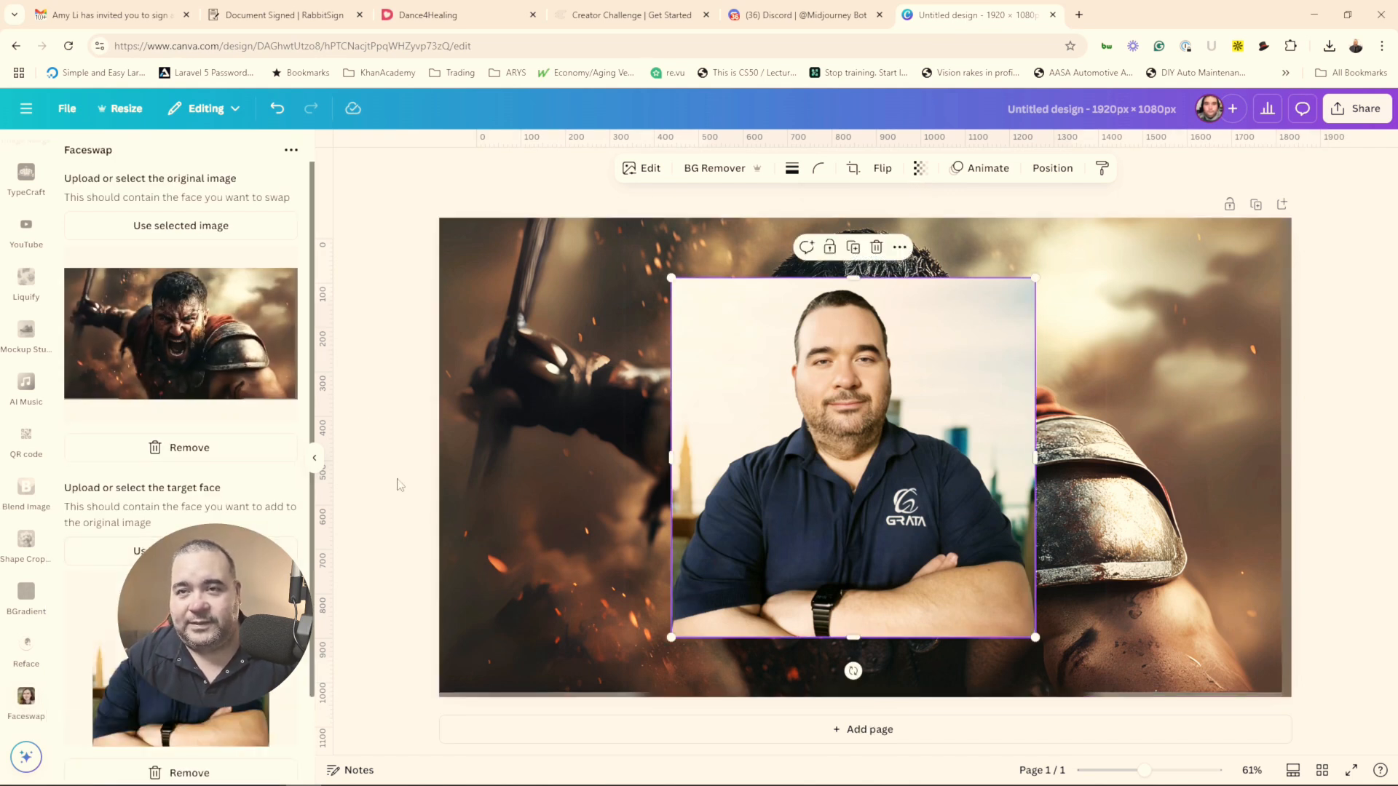
pyautogui.moveTo(313, 376); pyautogui.dragTo(323, 524)
pyautogui.click(234, 709)
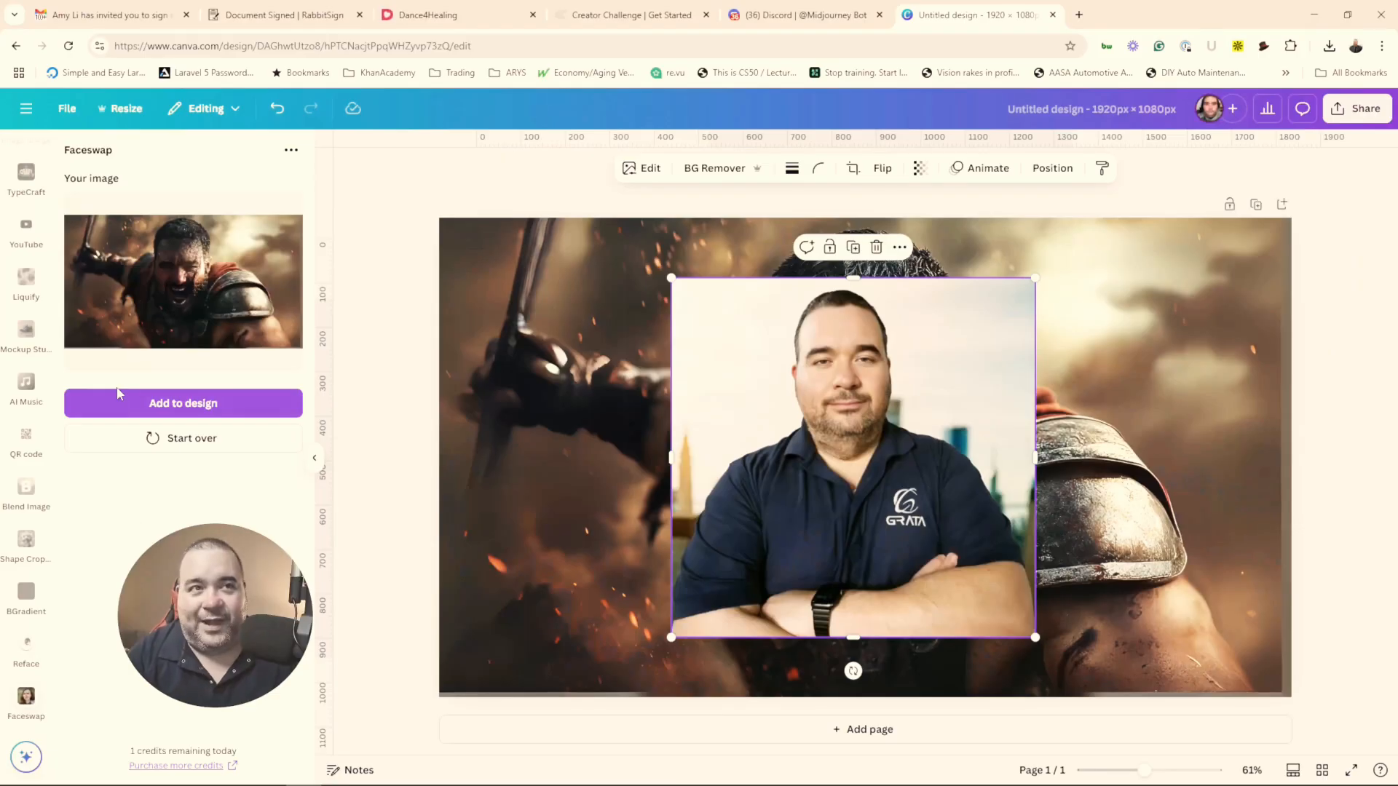
# Step: Add the face-swapped gladiator image to the design and enlarge it to cover the whole page
pyautogui.click(178, 404)
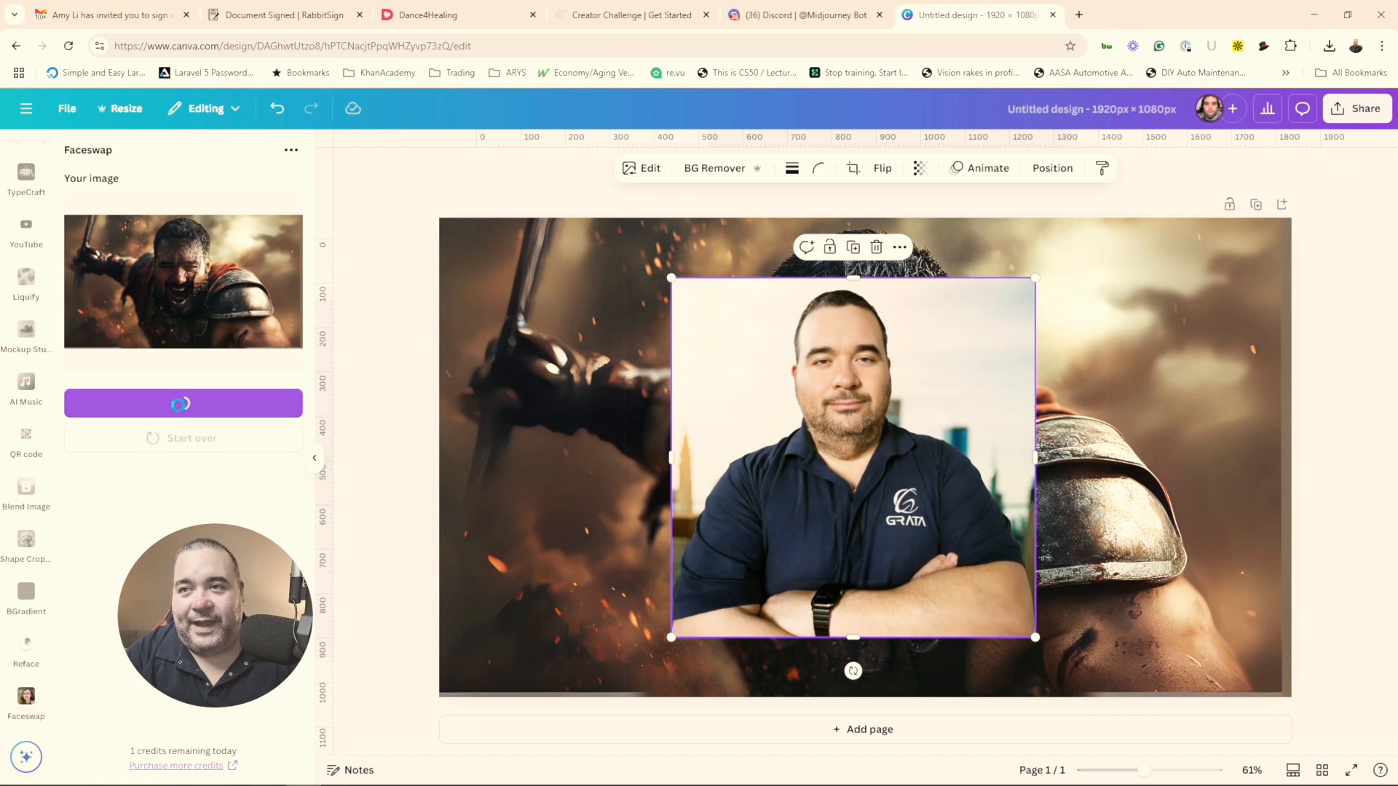
pyautogui.moveTo(907, 396); pyautogui.dragTo(639, 259)
pyautogui.moveTo(777, 409); pyautogui.dragTo(1283, 718)
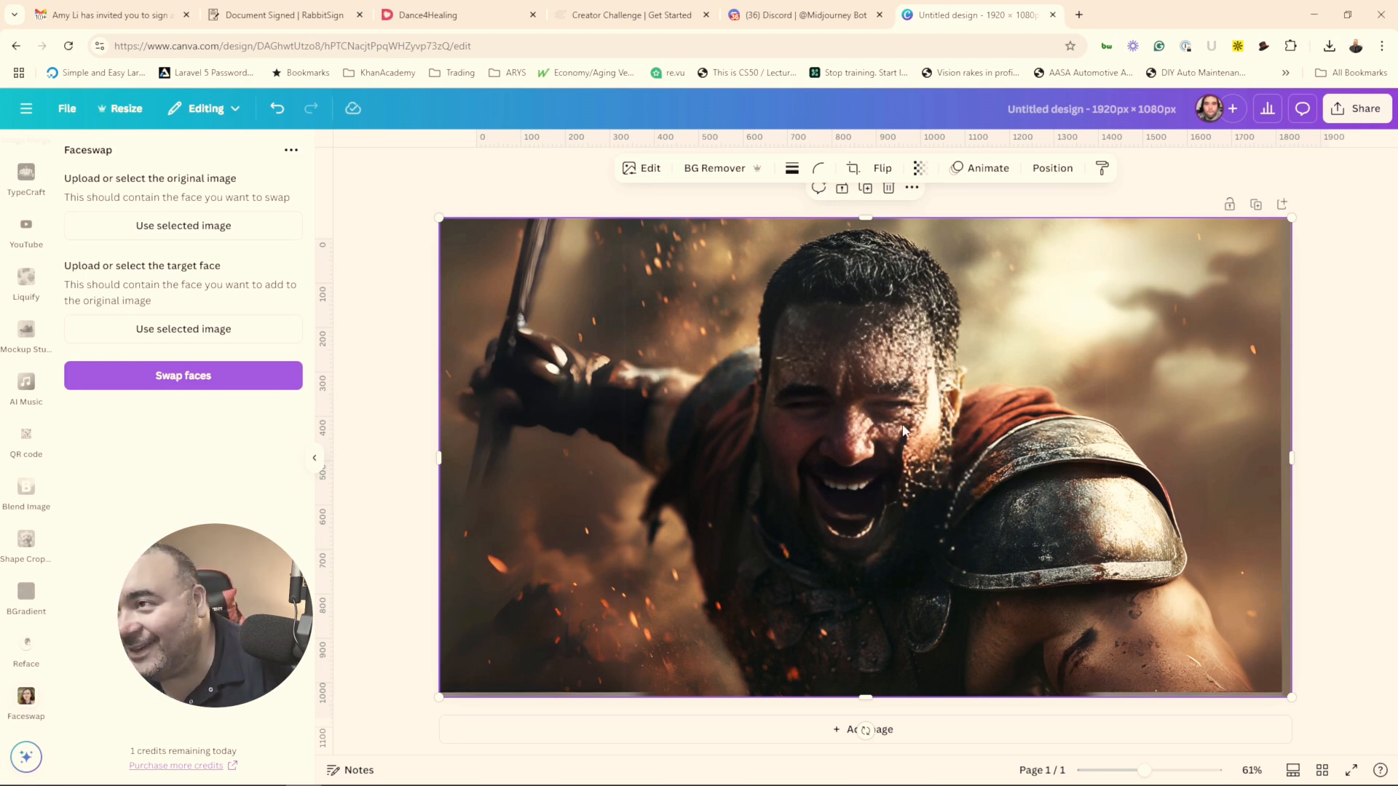
pyautogui.moveTo(1291, 457)
pyautogui.mouseDown()
pyautogui.moveTo(1372, 466)
pyautogui.moveTo(1393, 428)
pyautogui.moveTo(1293, 471)
pyautogui.mouseUp()
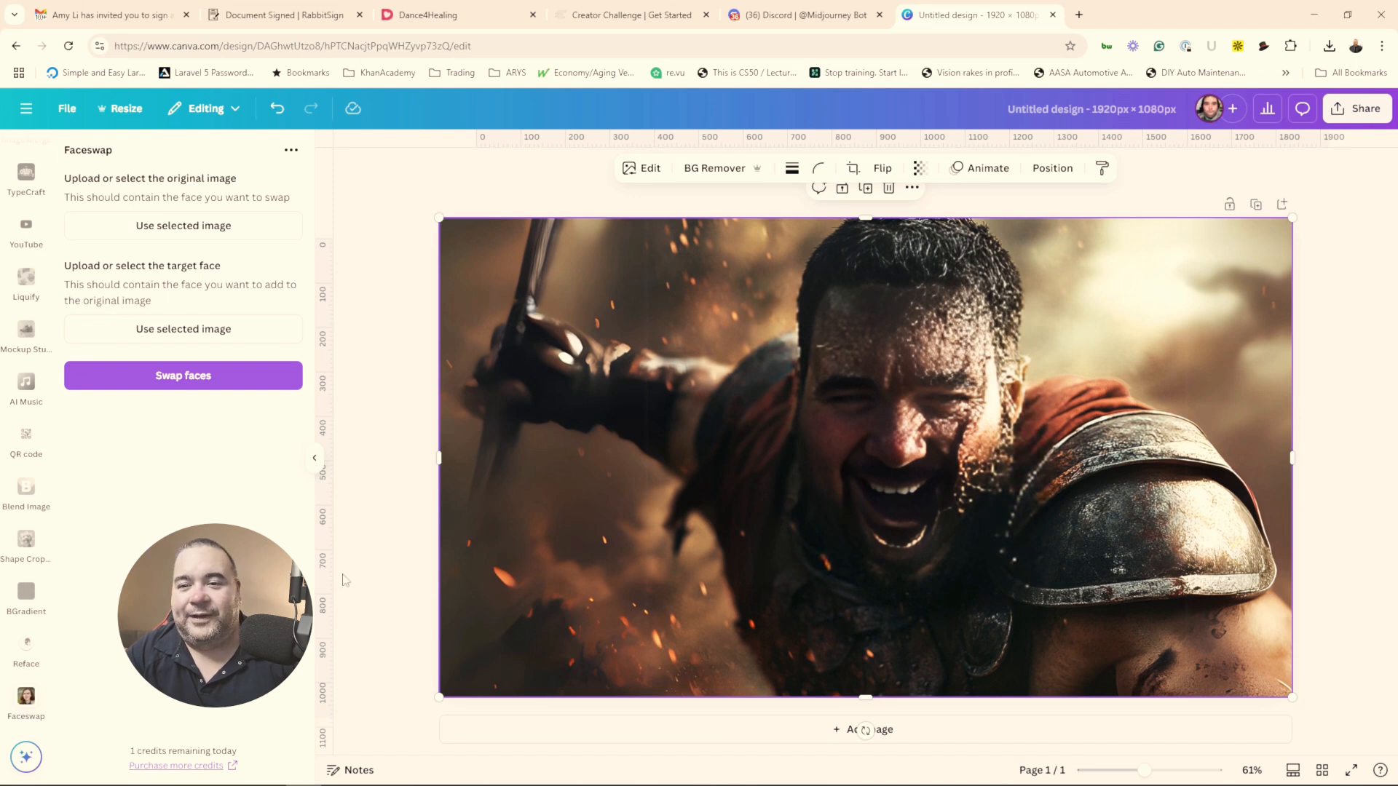
# Step: Delete the face-swapped image and the expanded gladiator background, keeping the crossed-arms portrait on the page
pyautogui.press('Delete')
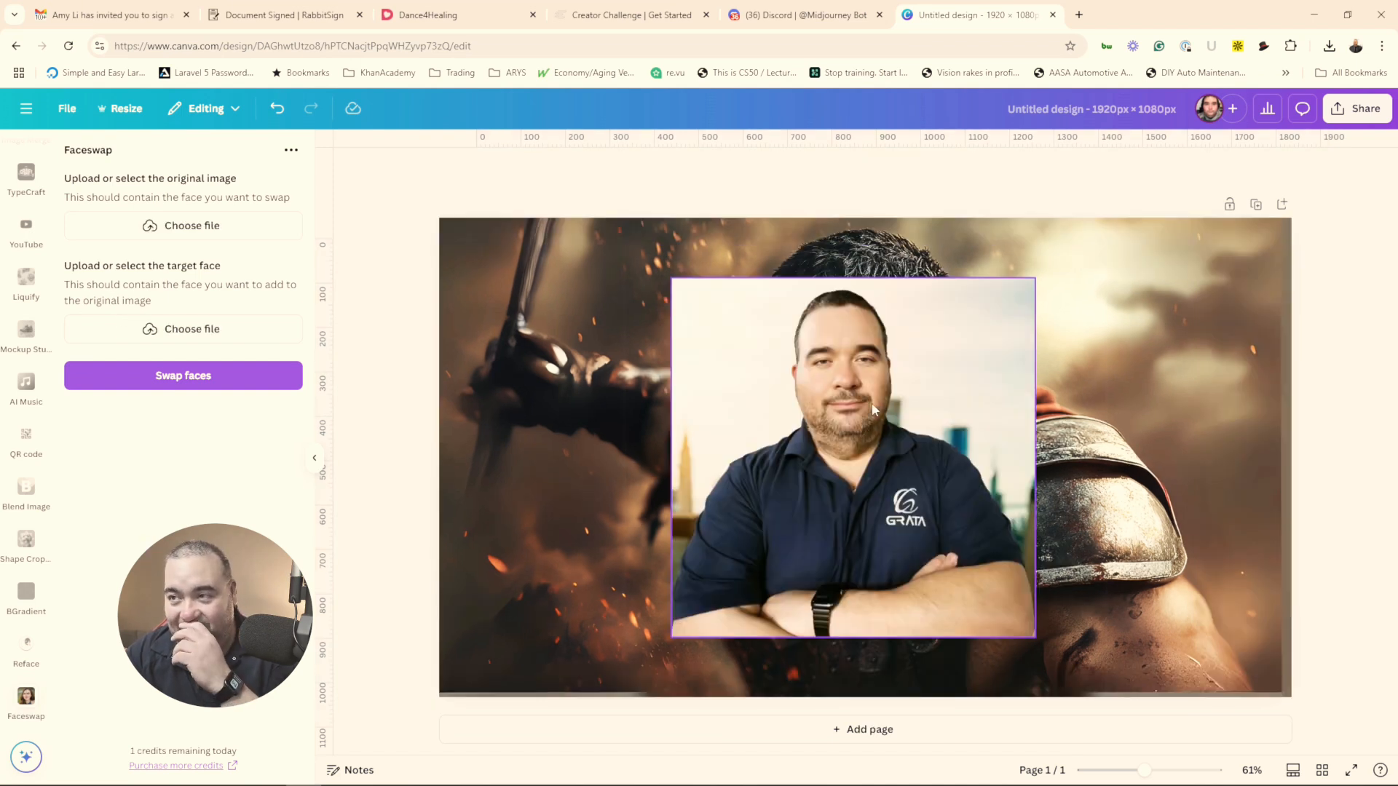
pyautogui.click(1194, 362)
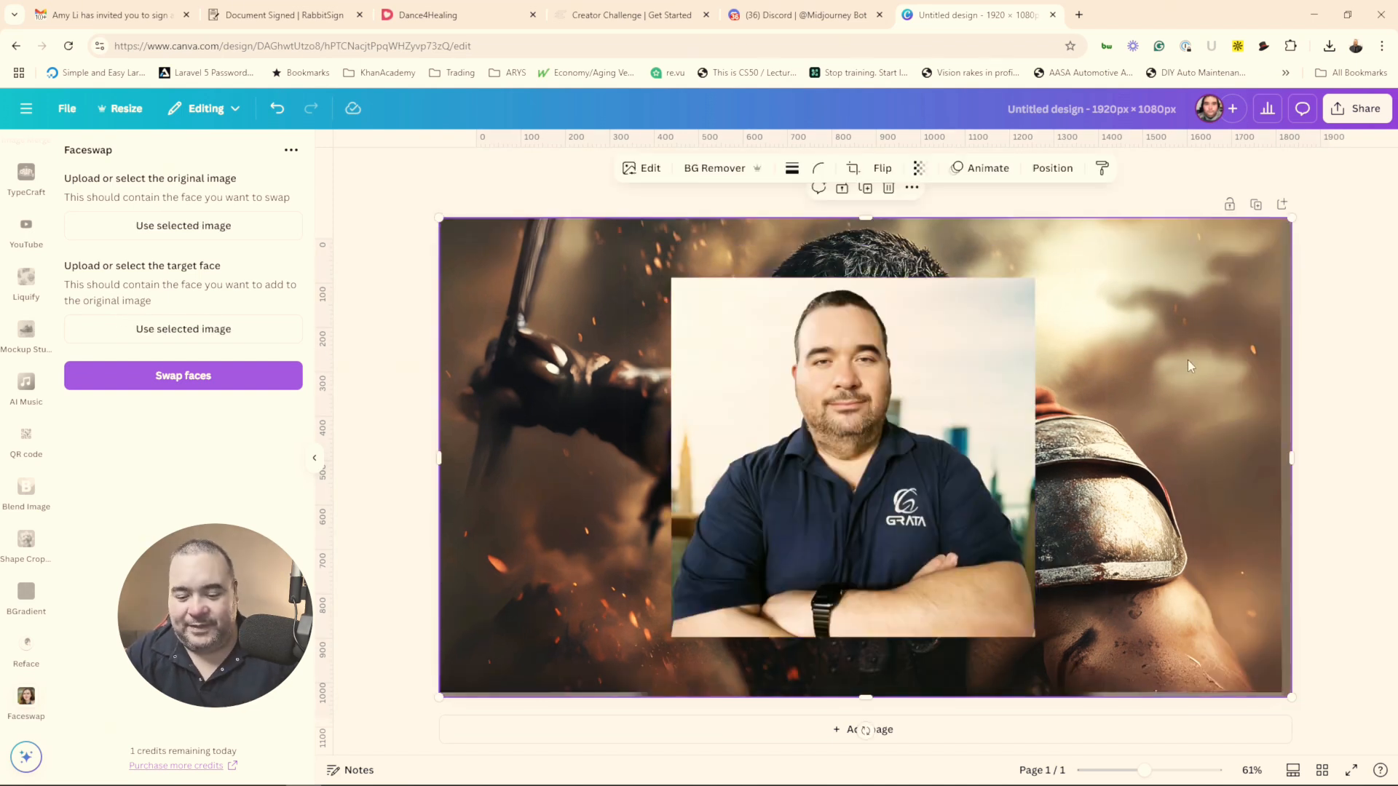
pyautogui.press('Delete')
# Step: Switch to the Midjourney Bot chat in Discord, view the first four-gladiator grid enlarged and generate variations of image 2
pyautogui.click(826, 16)
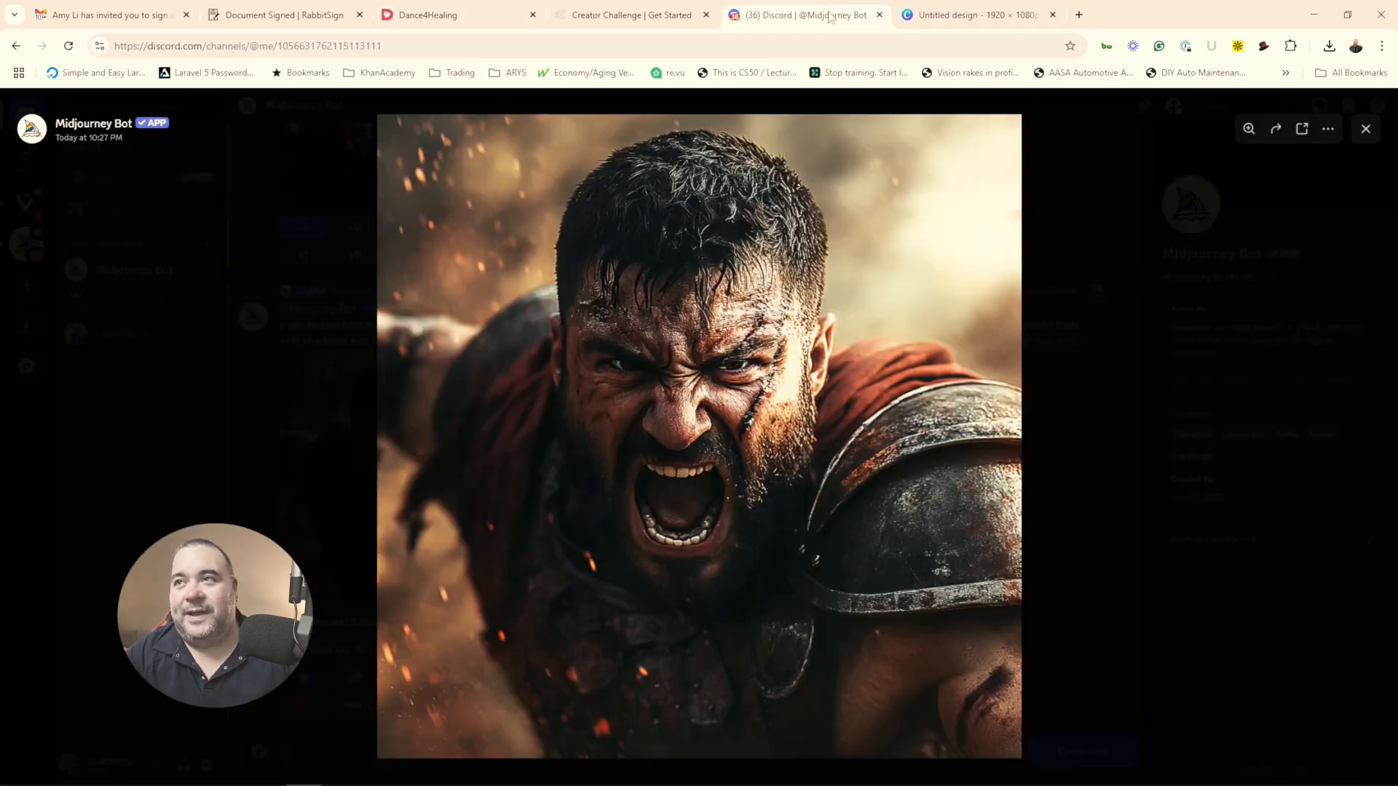
pyautogui.press('Escape')
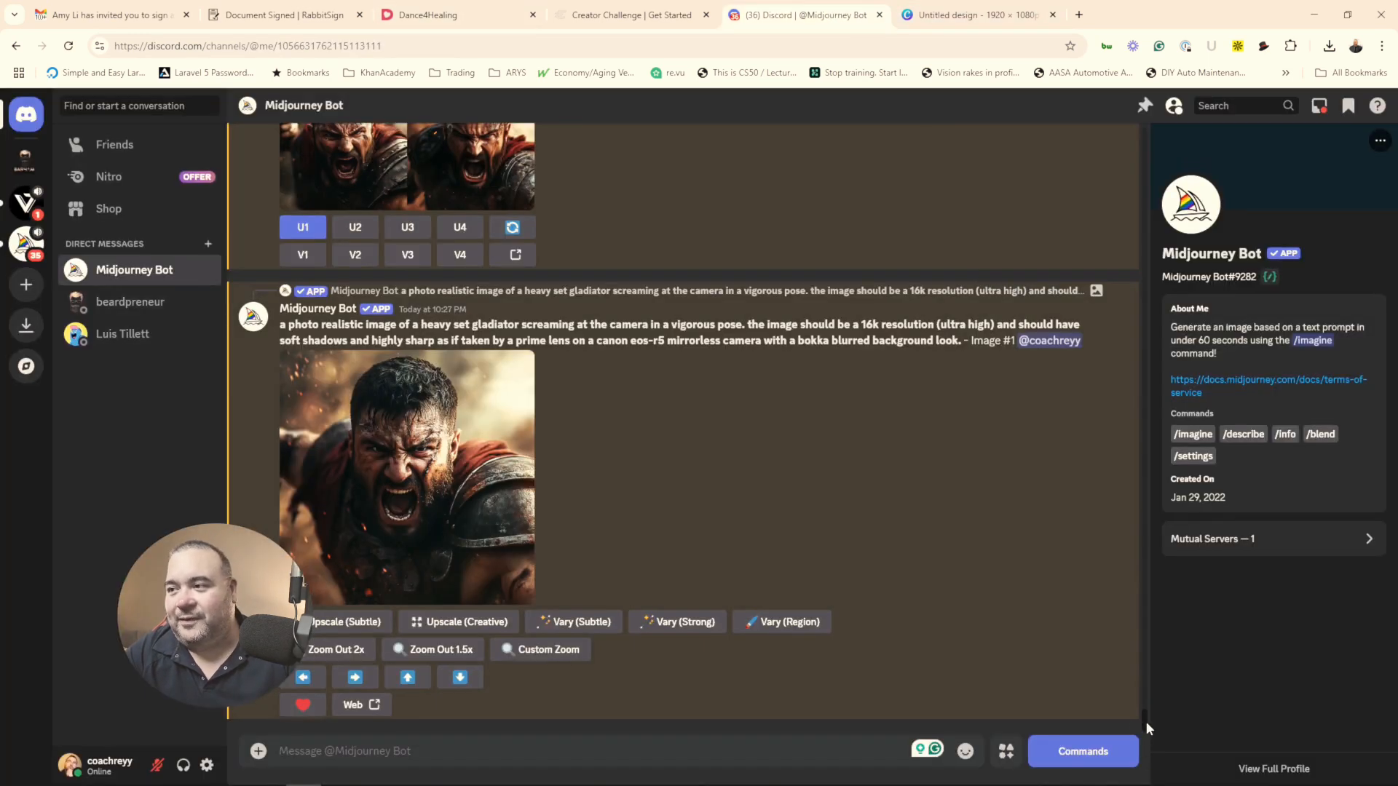
pyautogui.scroll(10, 1146, 696)
pyautogui.scroll(-5, 1147, 699)
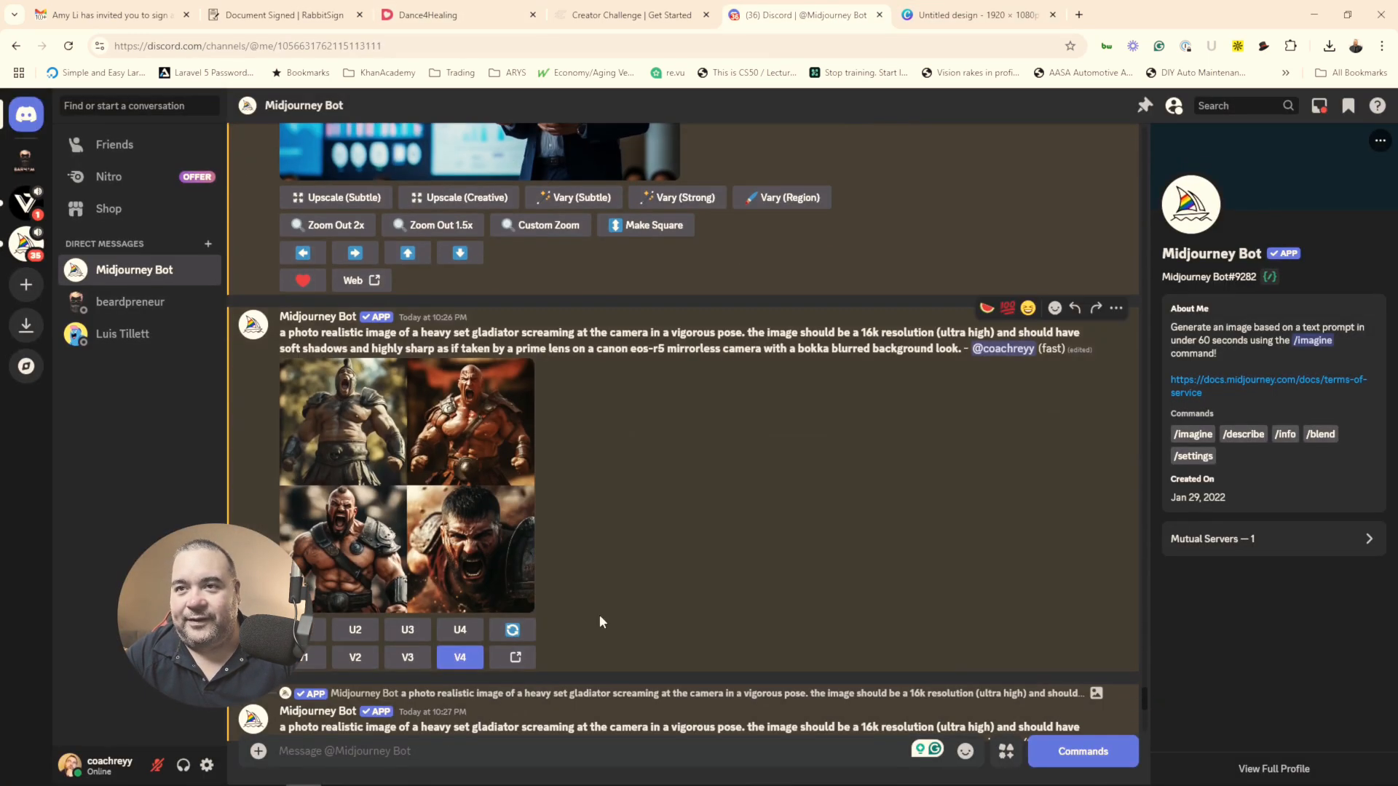
pyautogui.click(495, 408)
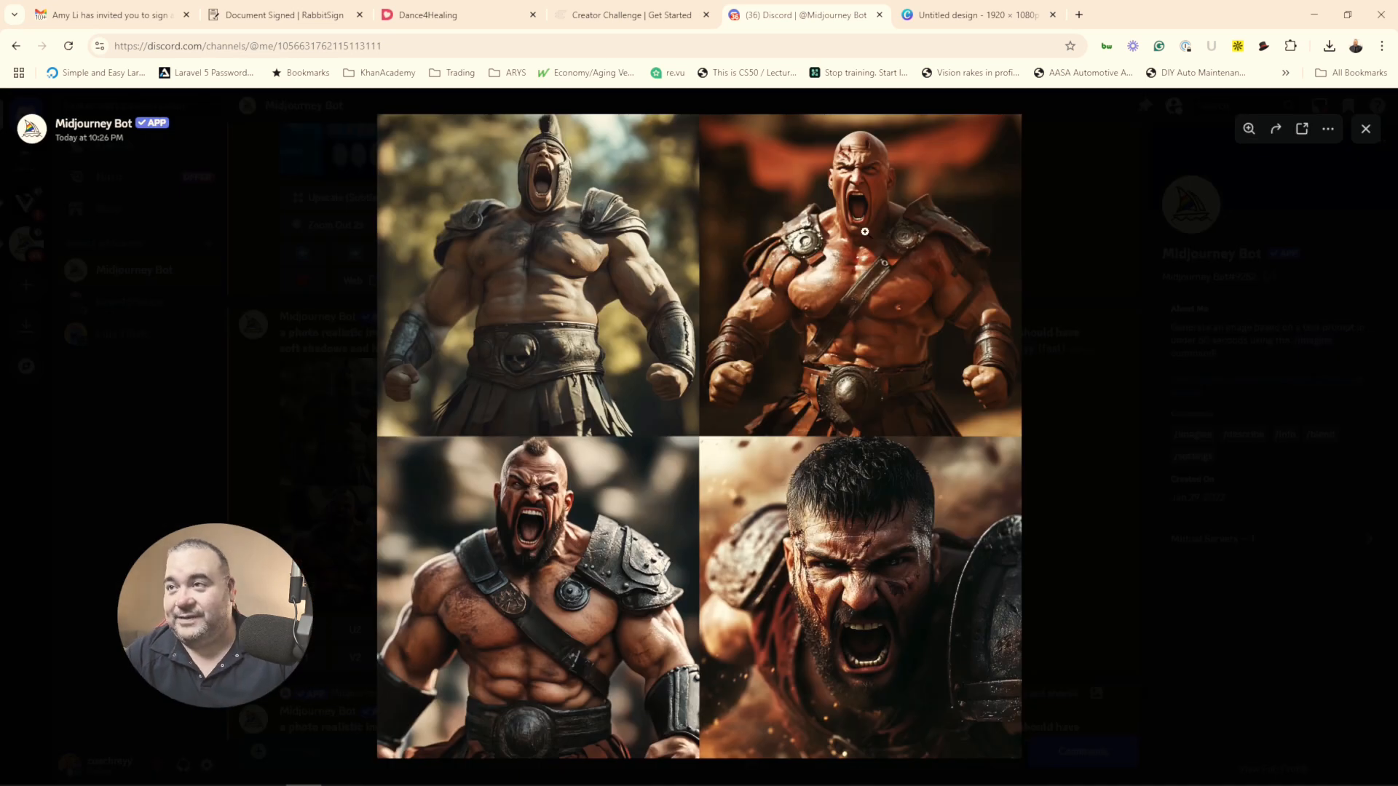
pyautogui.click(880, 341)
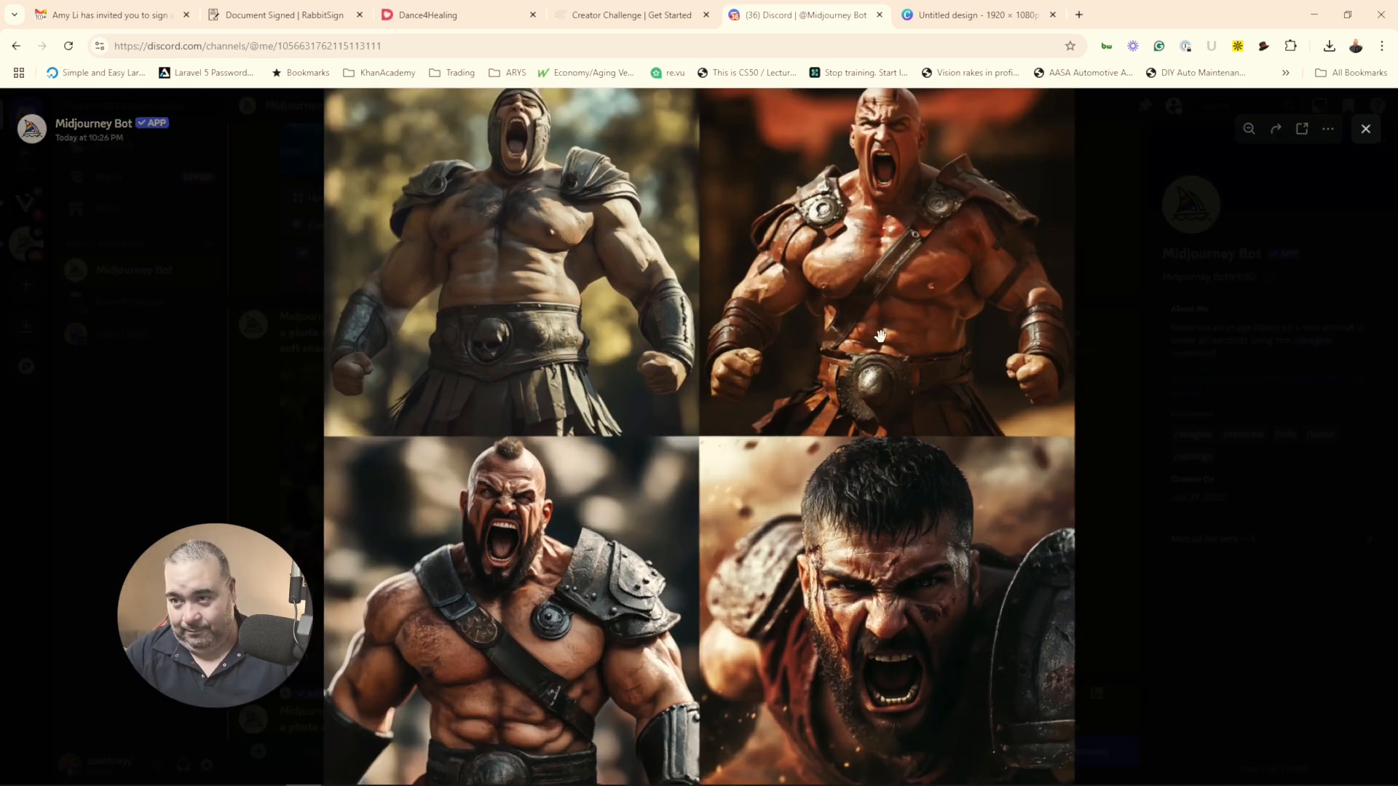
pyautogui.click(1002, 289)
pyautogui.click(1047, 284)
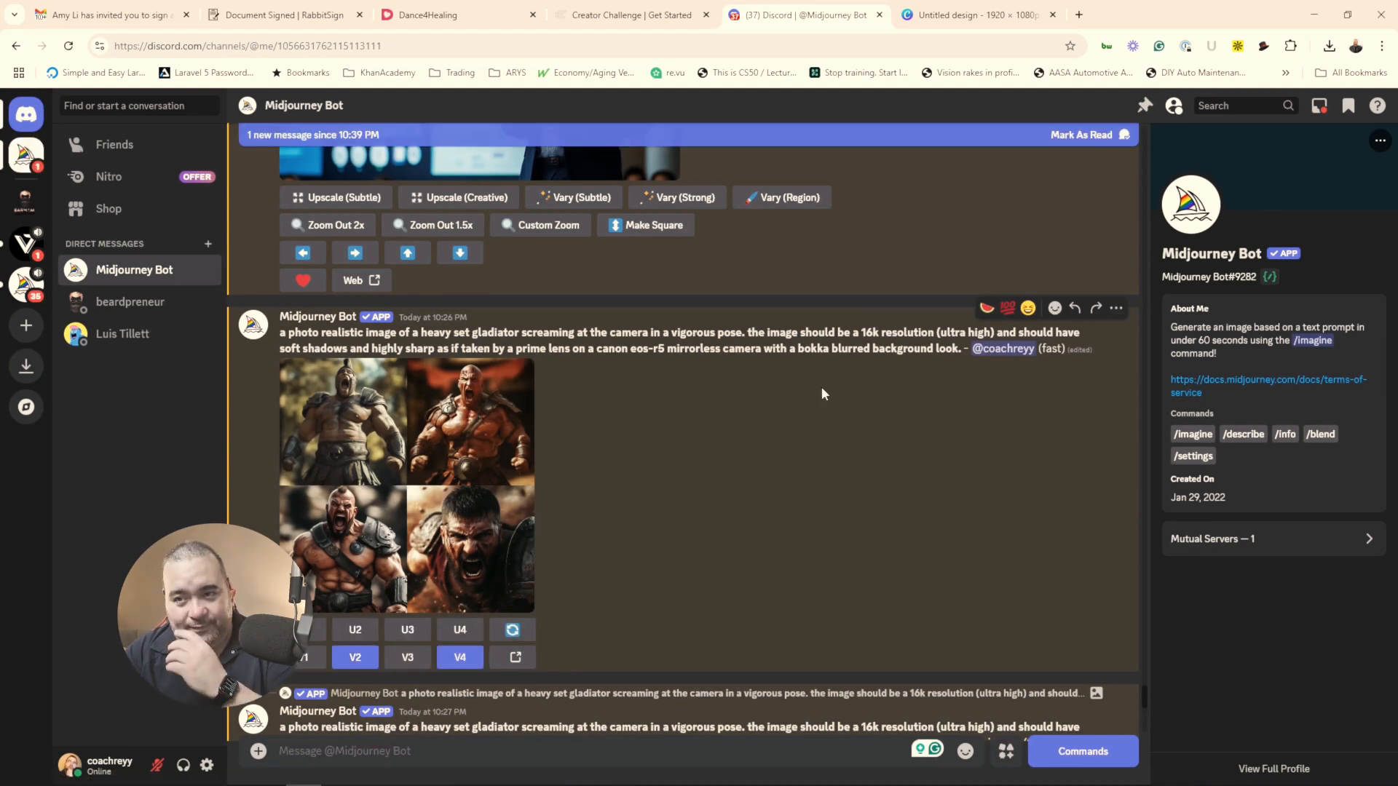
# Step: Examine the new bald-gladiator variations enlarged and upscale image 2 of the set
pyautogui.scroll(-6, 903, 690)
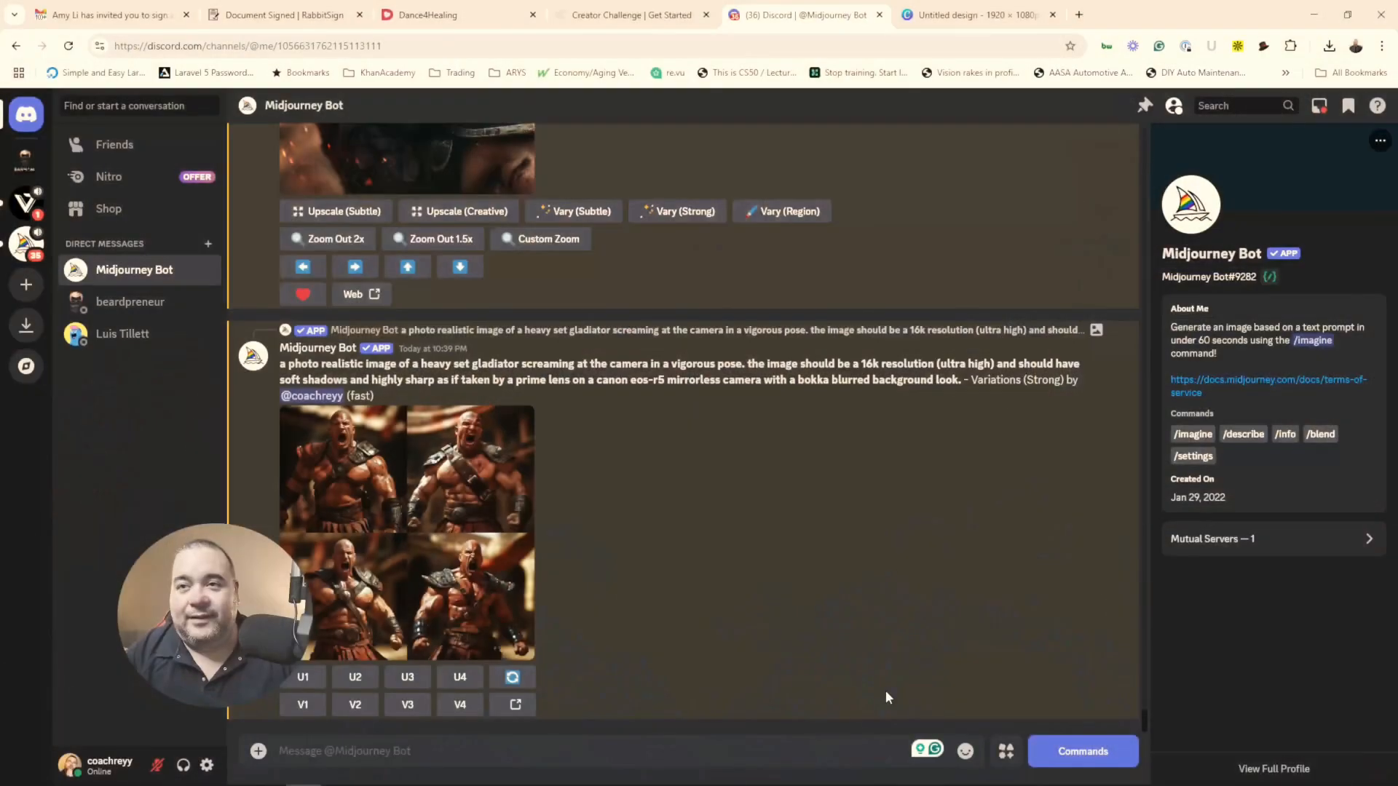
pyautogui.click(384, 480)
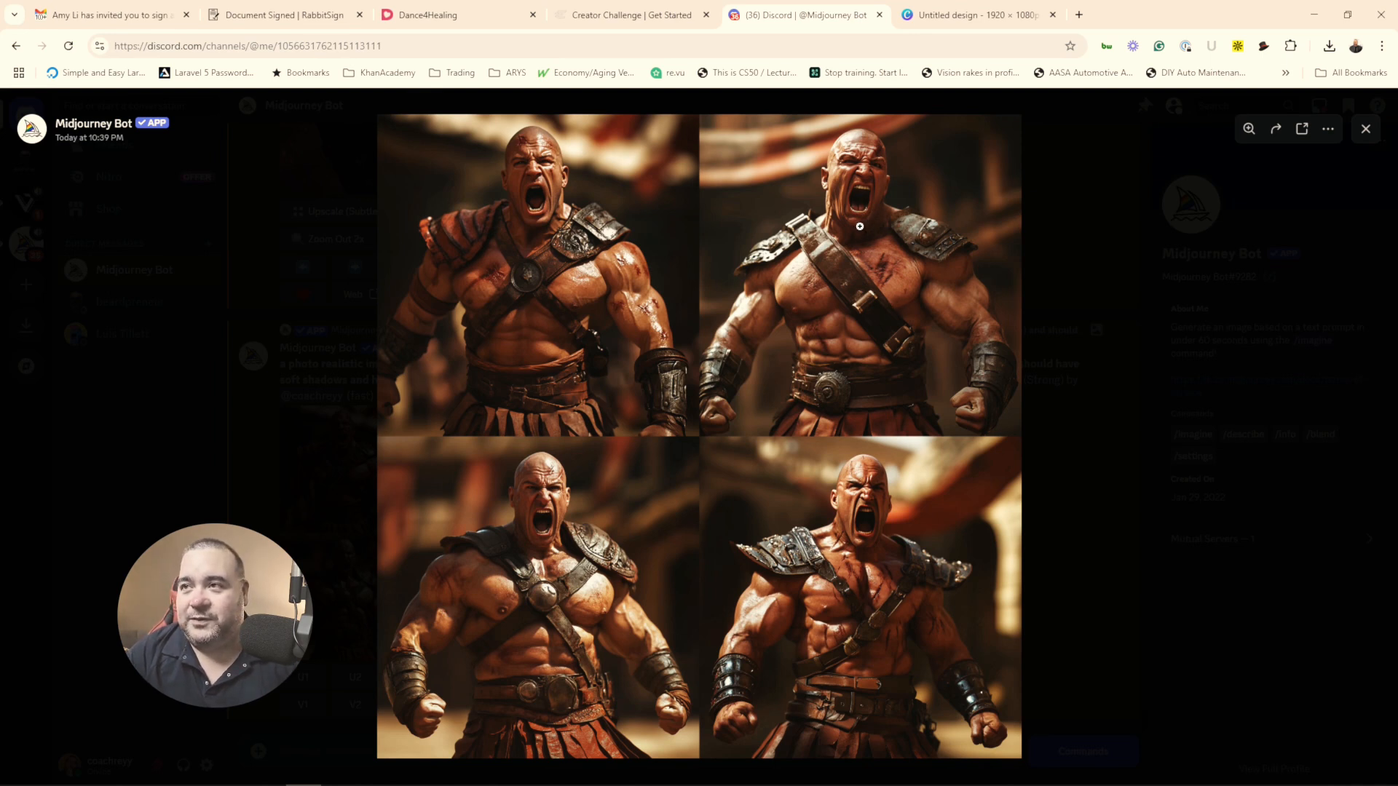
pyautogui.click(884, 270)
pyautogui.click(884, 270)
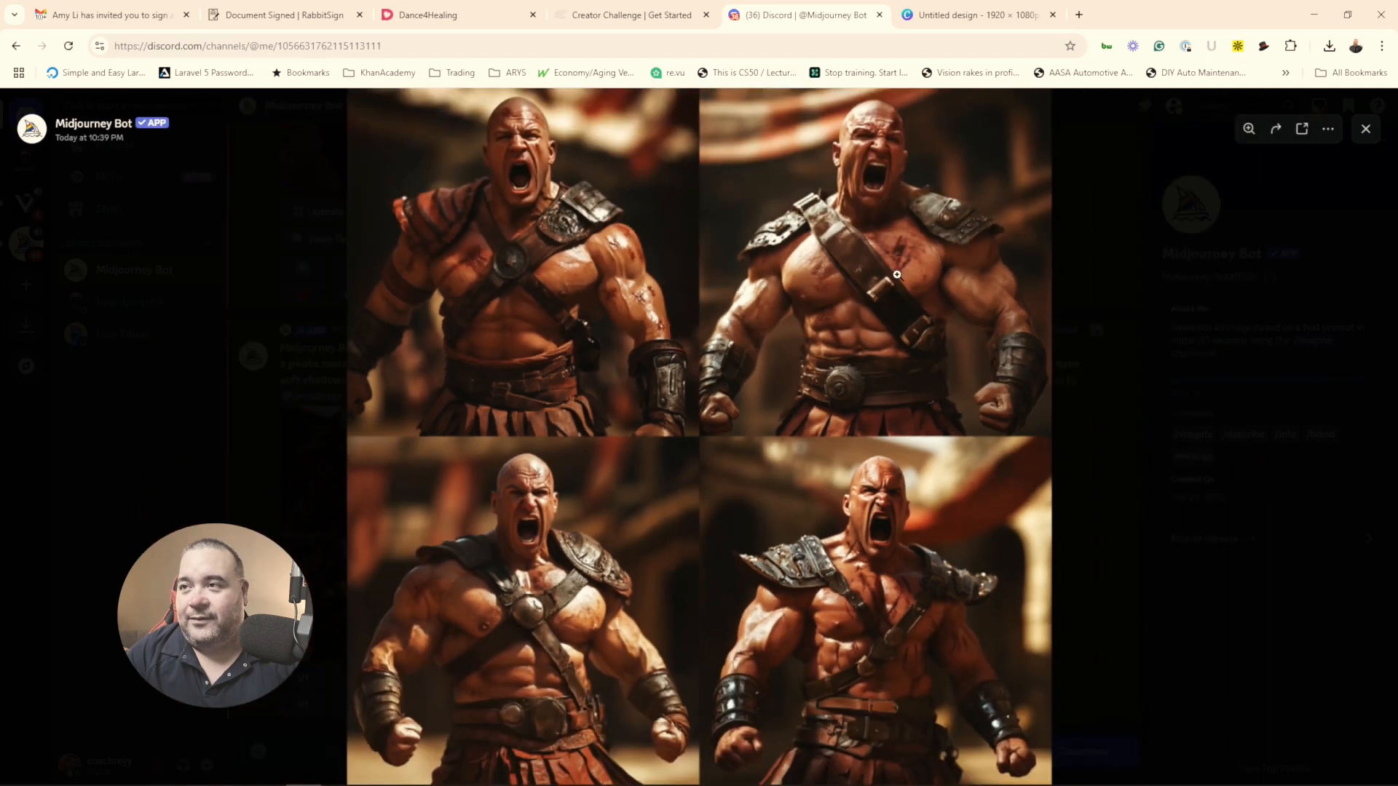
pyautogui.click(1125, 260)
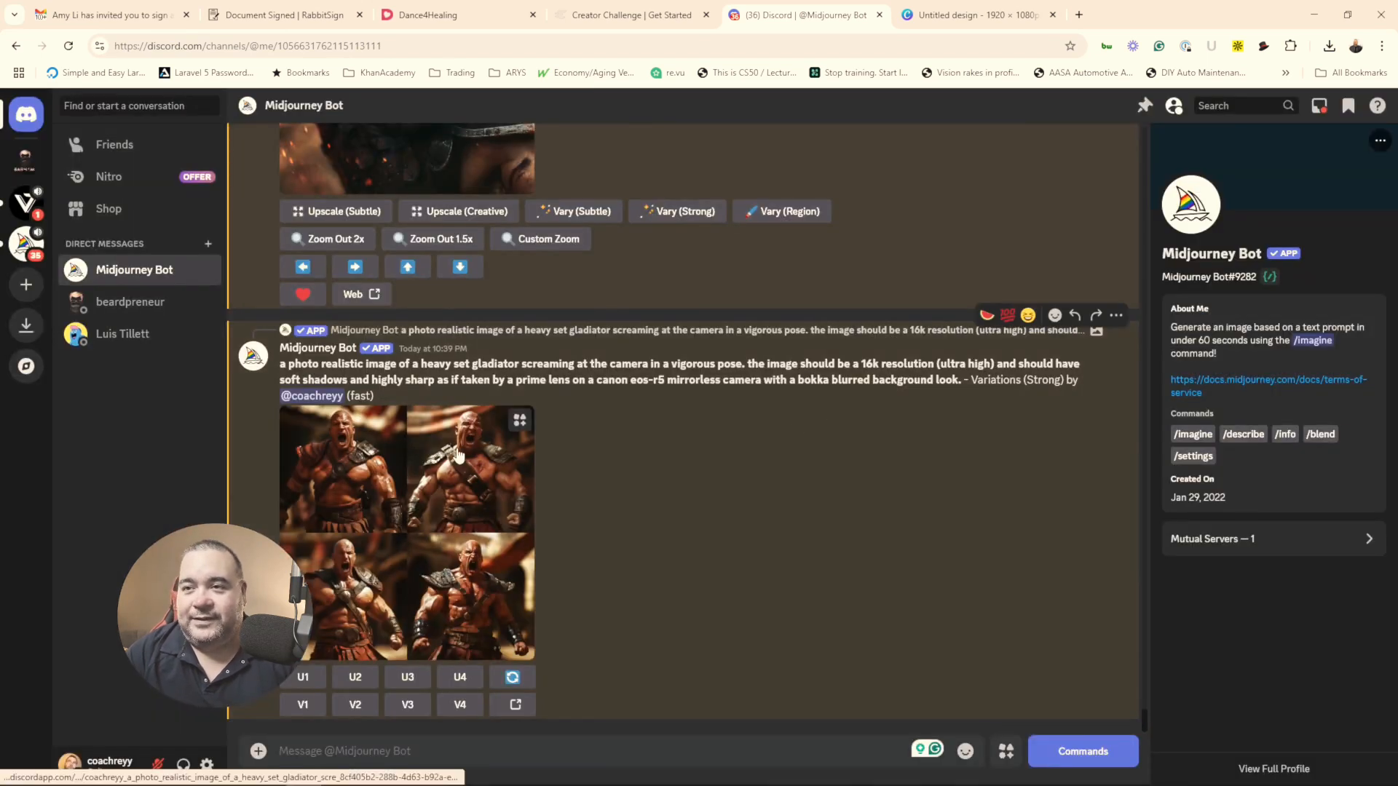
pyautogui.click(355, 675)
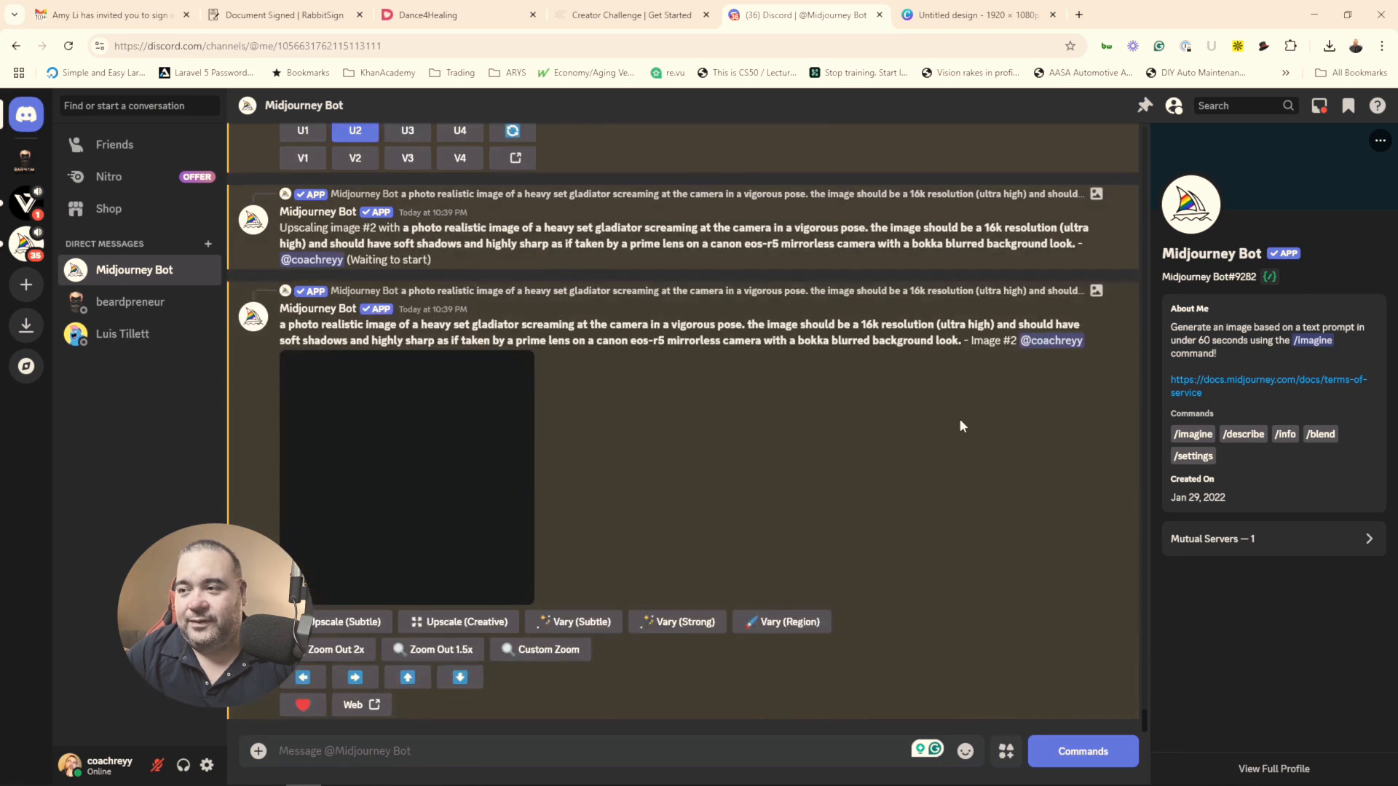
# Step: Open the upscaled gladiator at full size in the browser and save it to Downloads as gladiator2
pyautogui.click(386, 492)
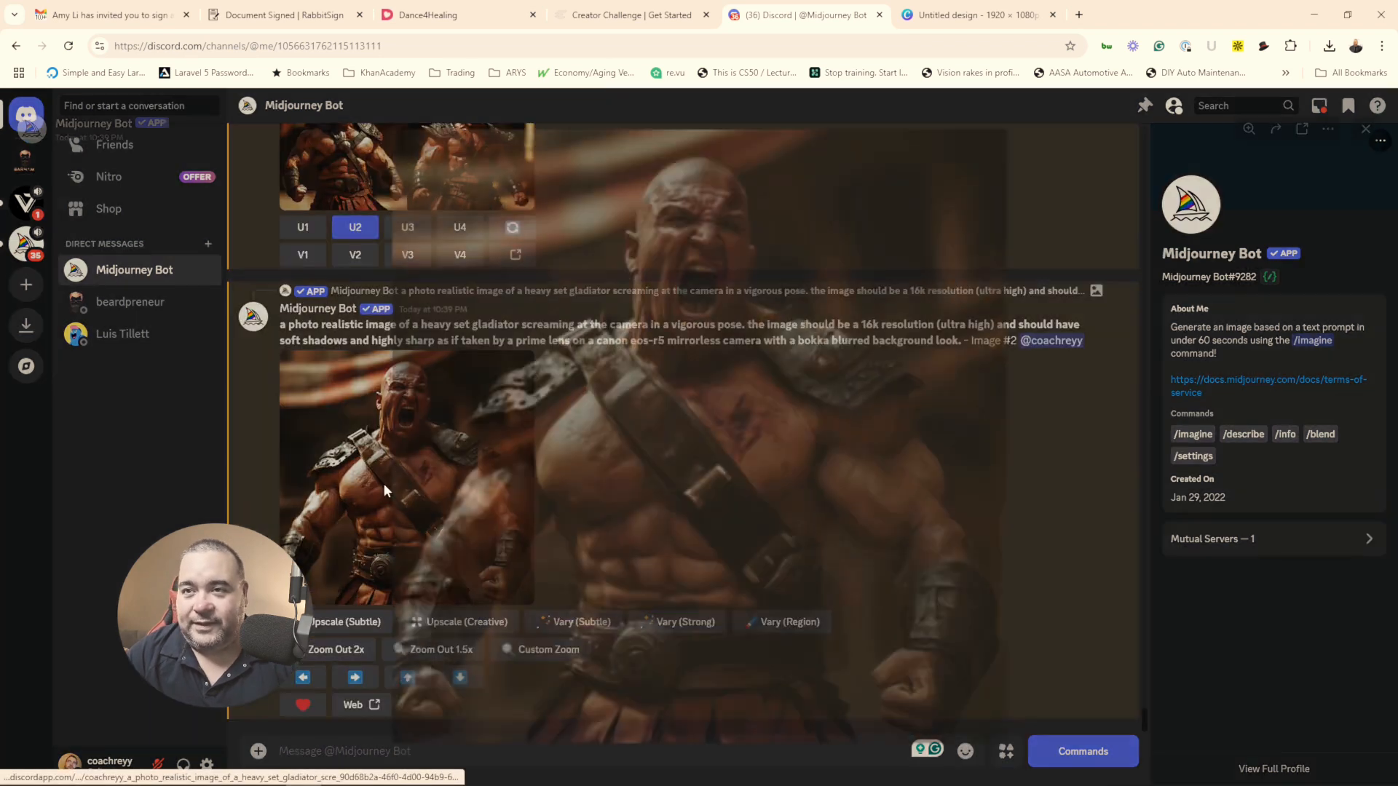
pyautogui.click(1303, 131)
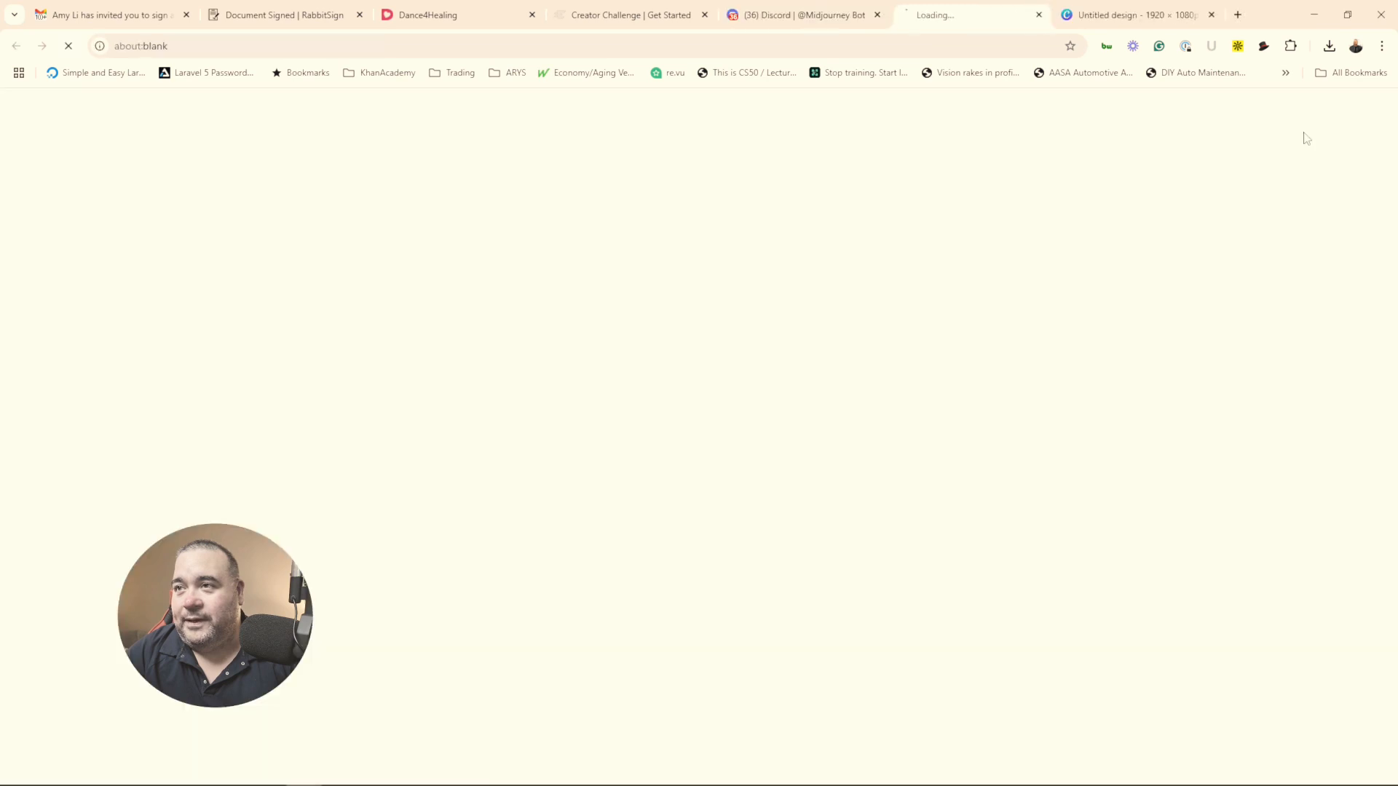
pyautogui.rightClick(775, 340)
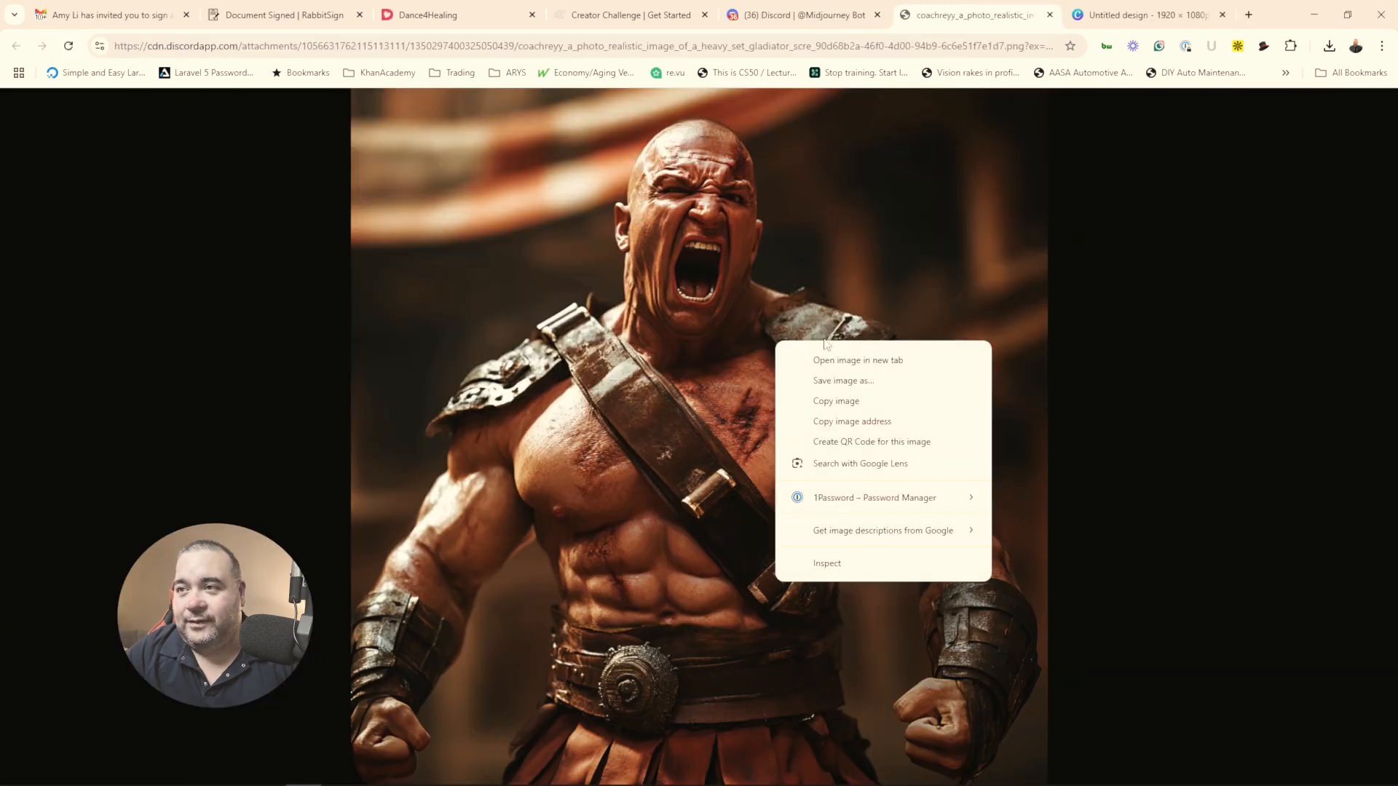
pyautogui.click(844, 381)
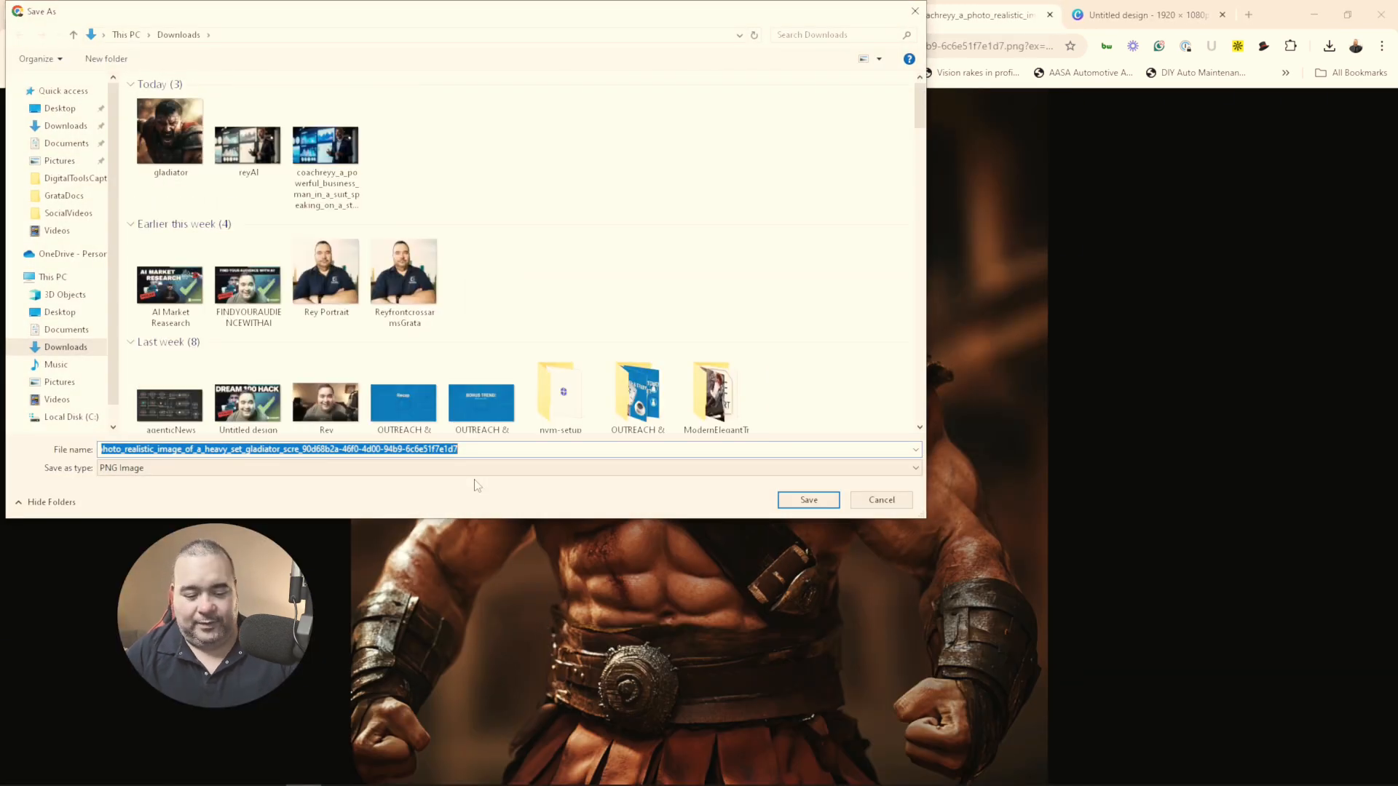
pyautogui.write('gladiator2')
pyautogui.press('Return')
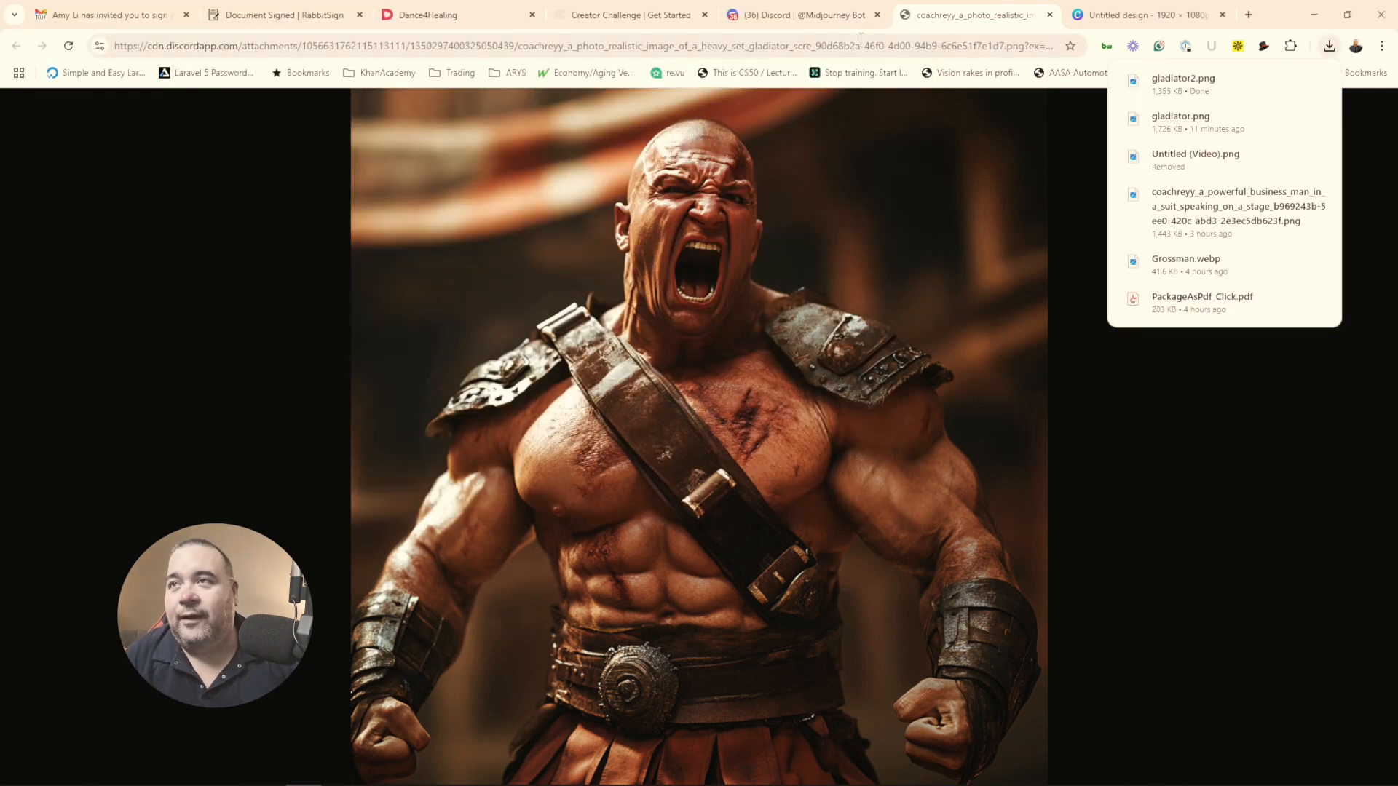
# Step: Return to the Canva design, bring in the gladiator2 file from File Explorer and arrange it to the left of the portrait
pyautogui.click(1078, 22)
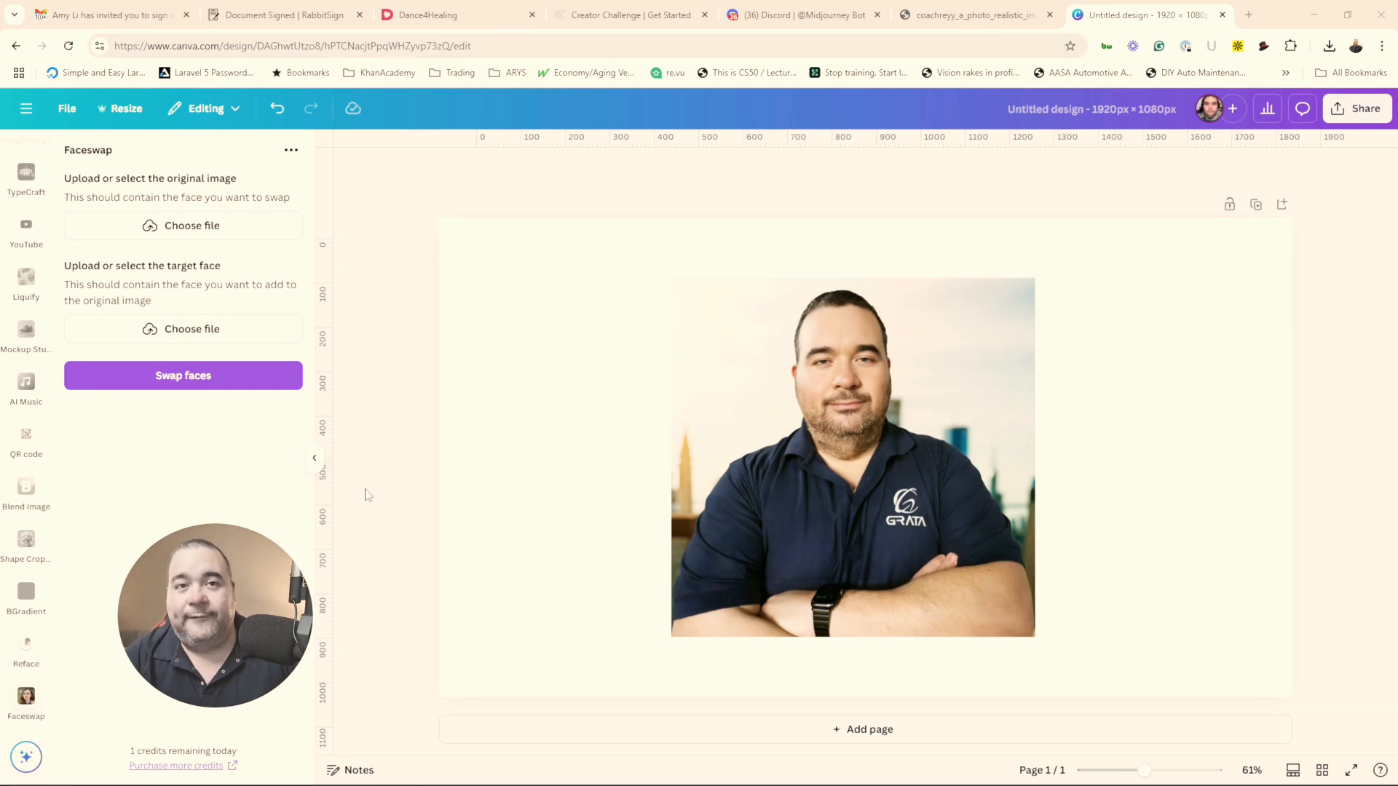
pyautogui.click(161, 780)
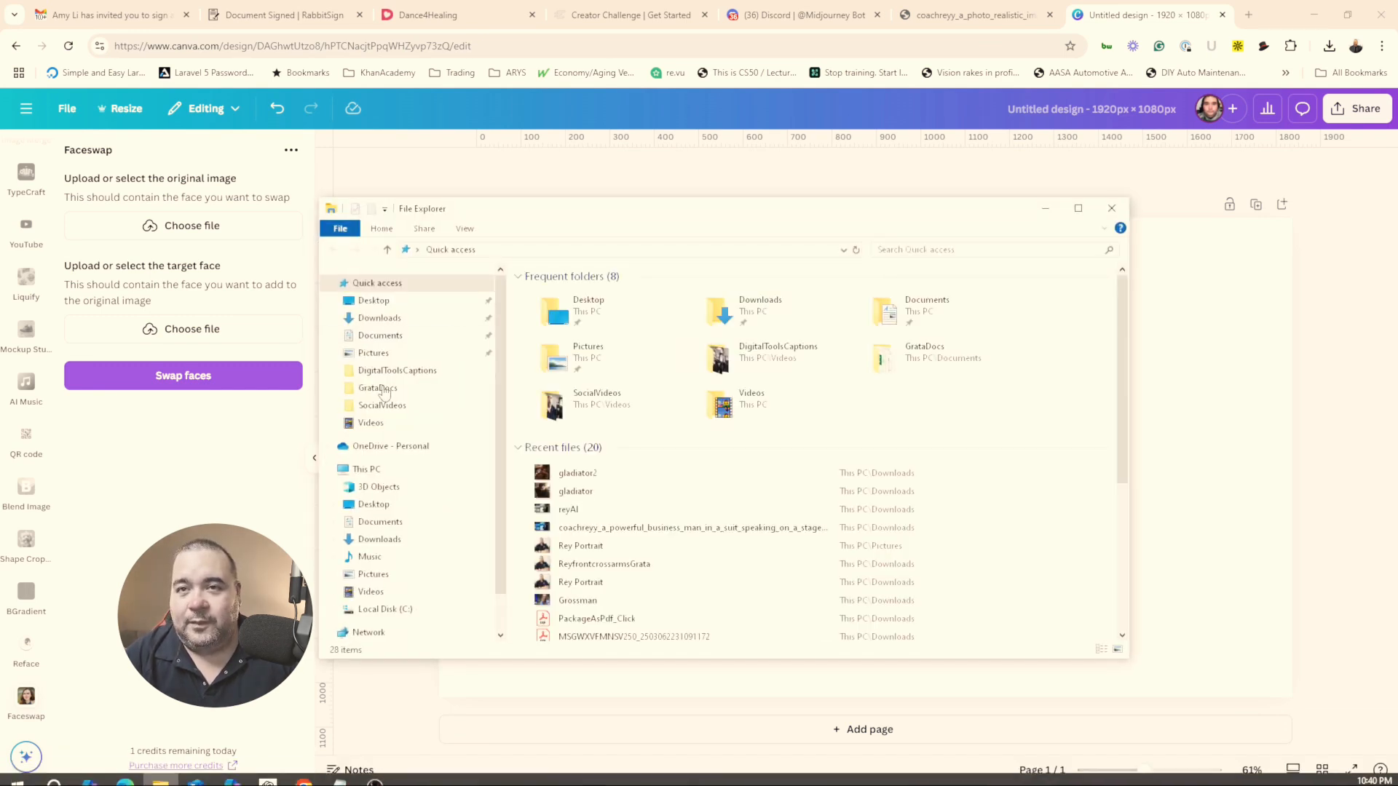
pyautogui.moveTo(577, 473); pyautogui.dragTo(971, 451)
pyautogui.moveTo(881, 452); pyautogui.dragTo(651, 451)
pyautogui.moveTo(847, 395); pyautogui.dragTo(1031, 391)
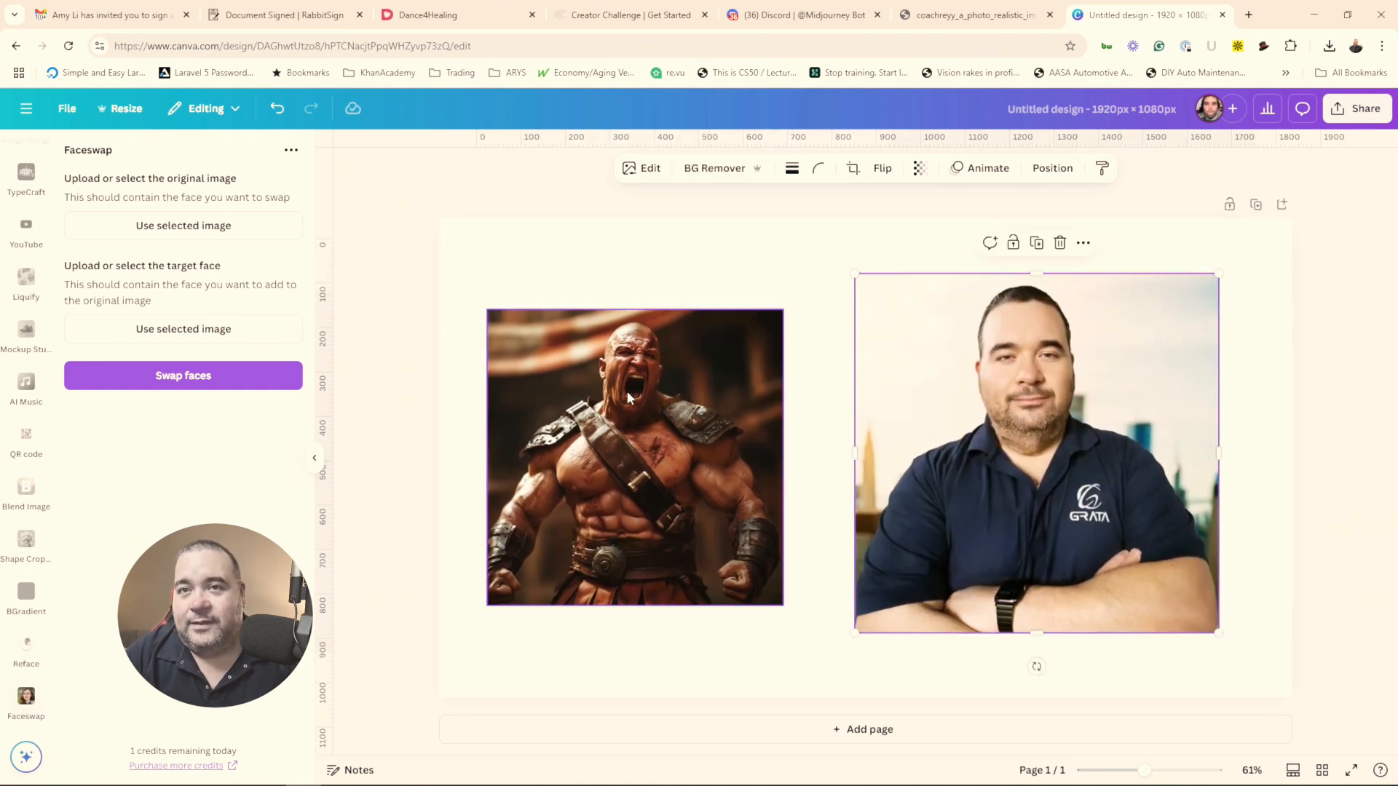
# Step: Set the bald gladiator image, not the portrait, as the original image in Faceswap
pyautogui.click(195, 234)
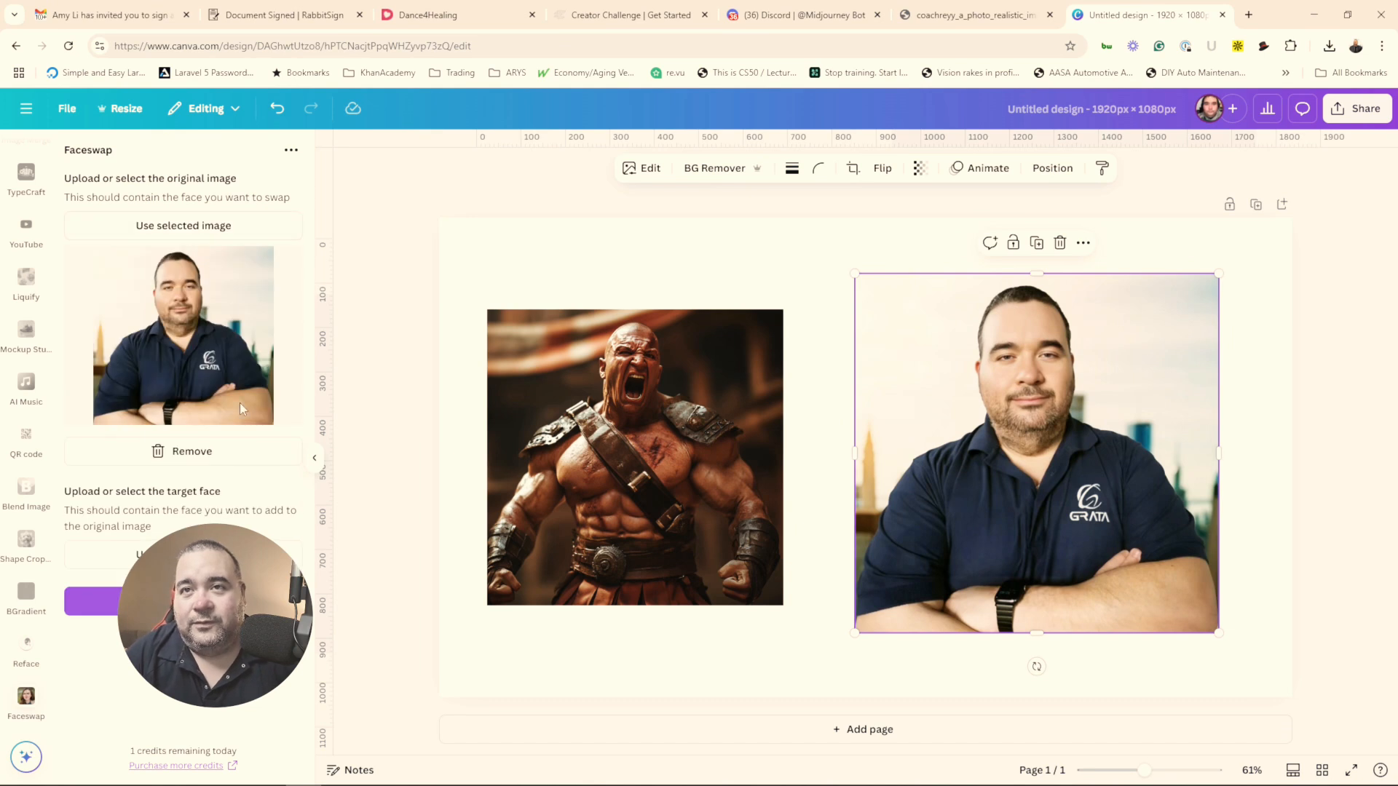
pyautogui.click(192, 451)
pyautogui.click(539, 405)
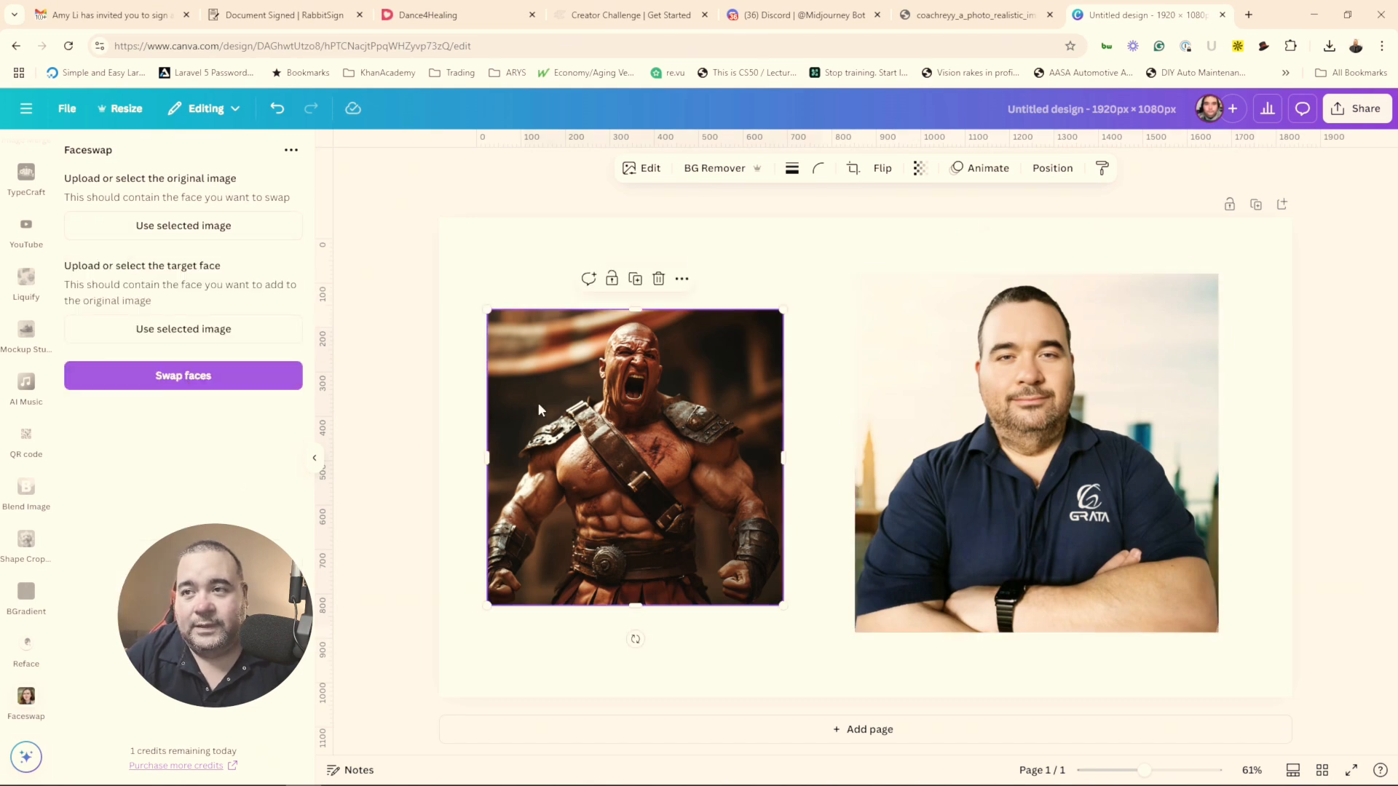
pyautogui.click(190, 227)
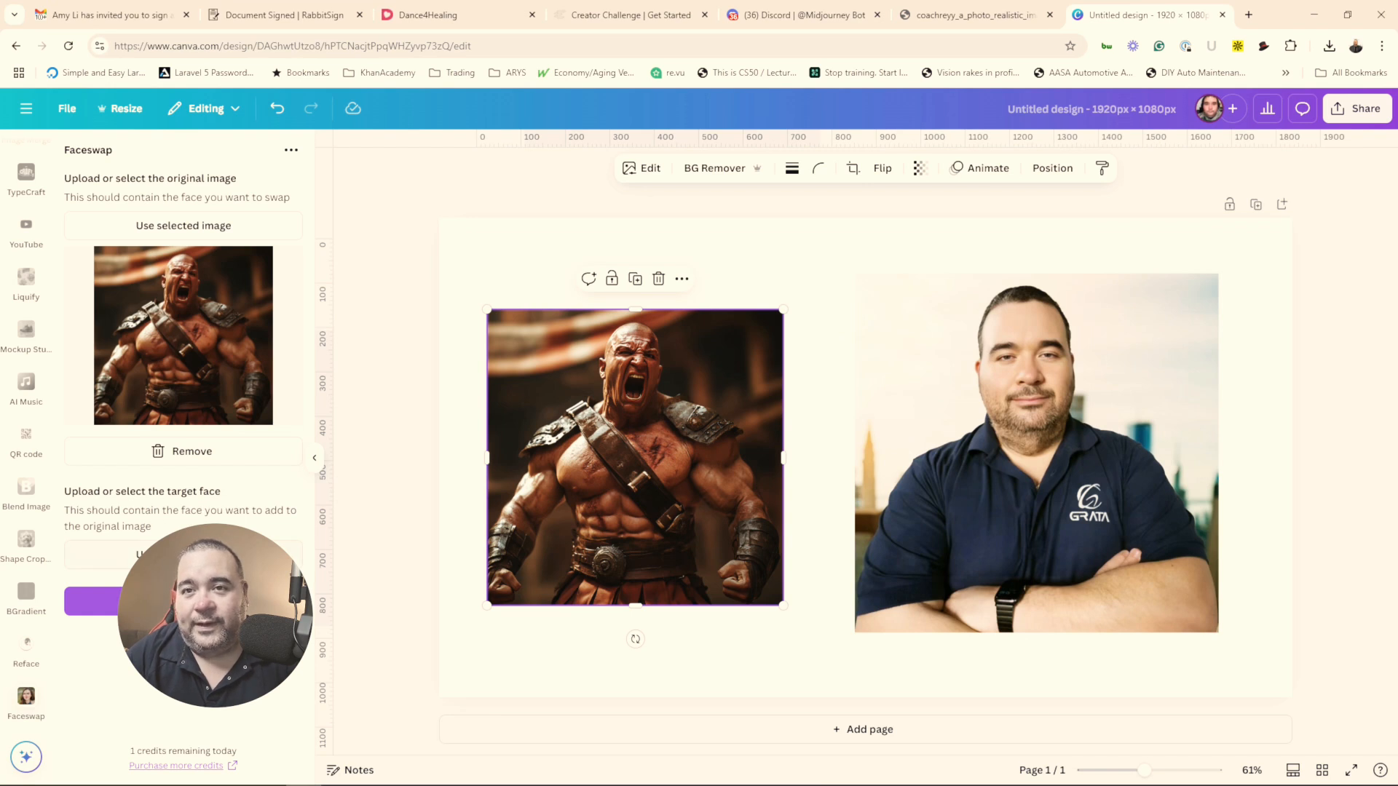
# Step: Use the crossed-arms portrait as the target face in Faceswap and swap the faces
pyautogui.click(936, 431)
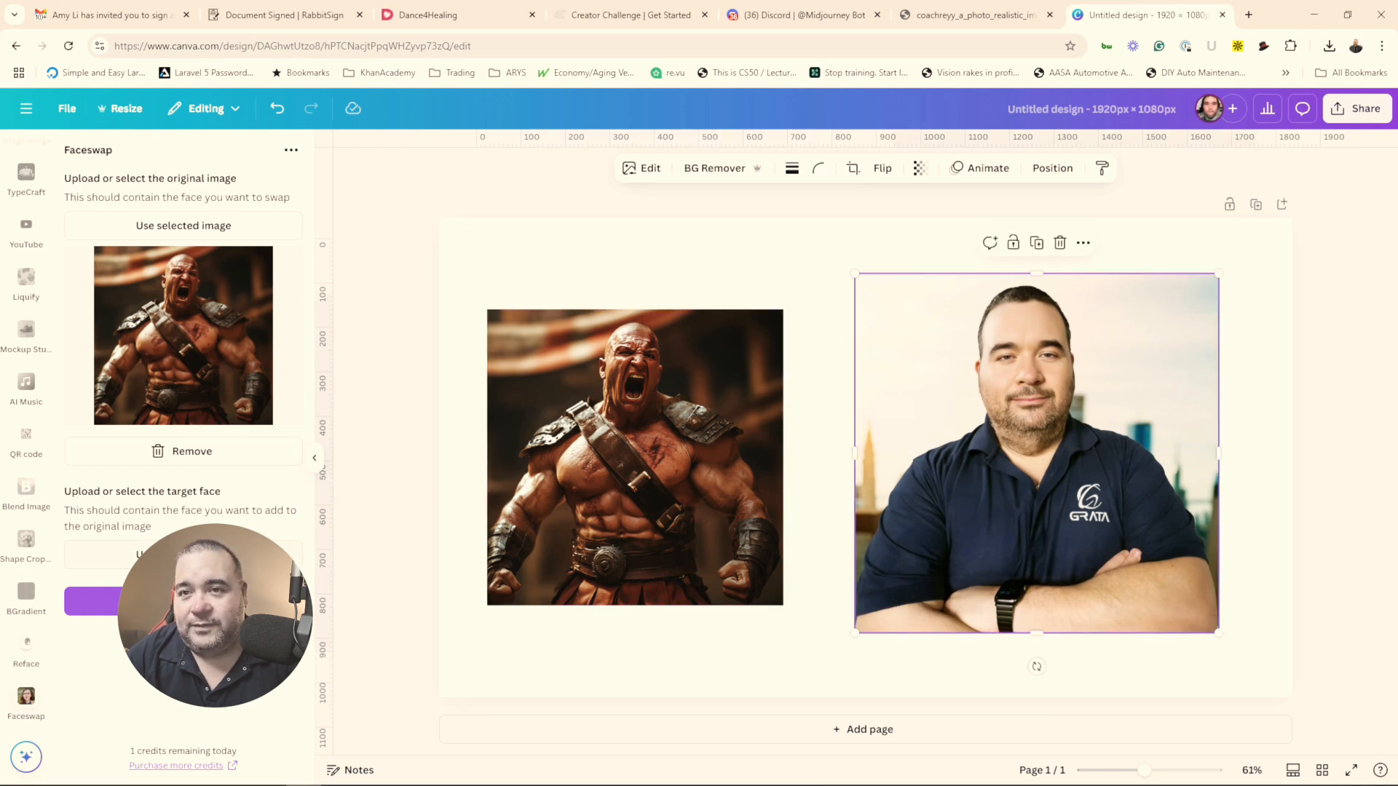
pyautogui.click(191, 554)
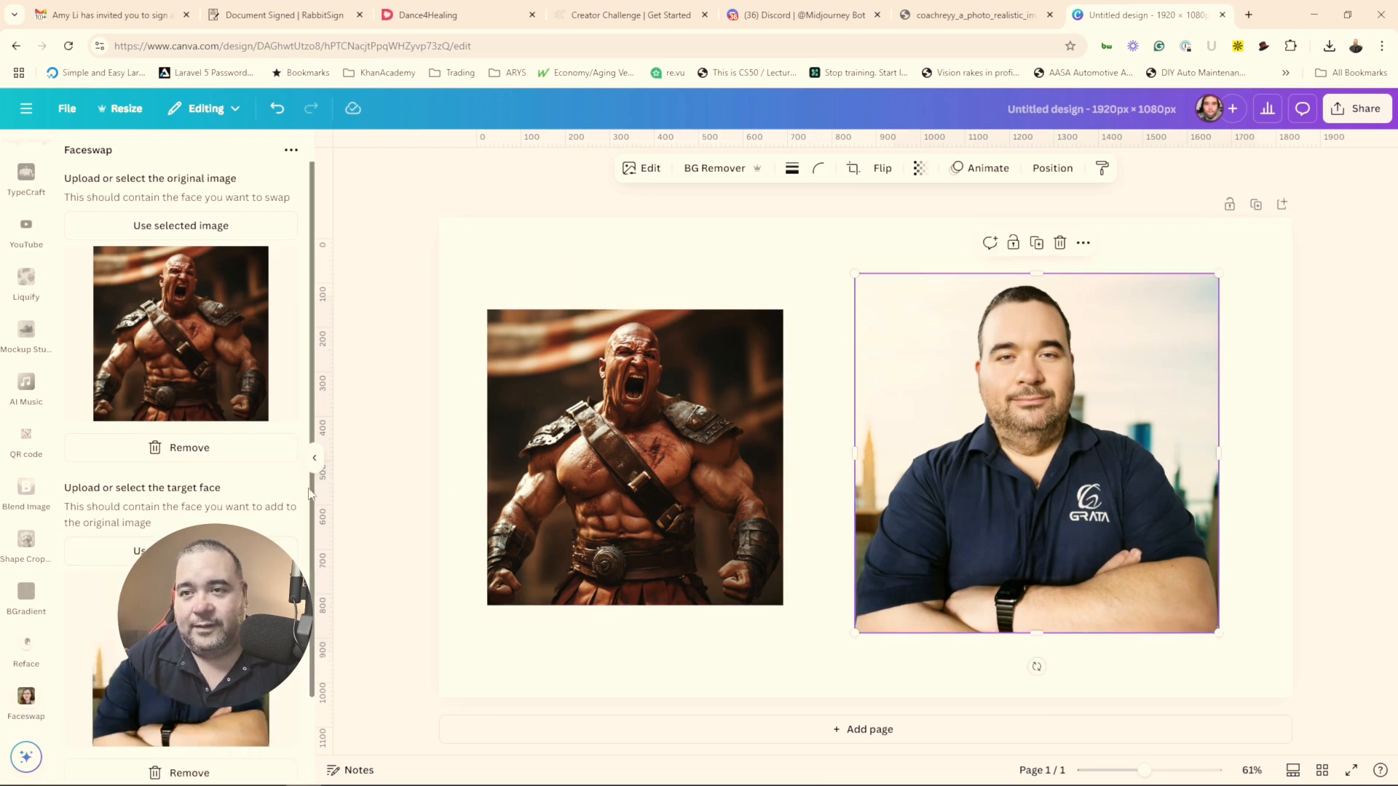
pyautogui.scroll(-3, 219, 473)
pyautogui.click(195, 718)
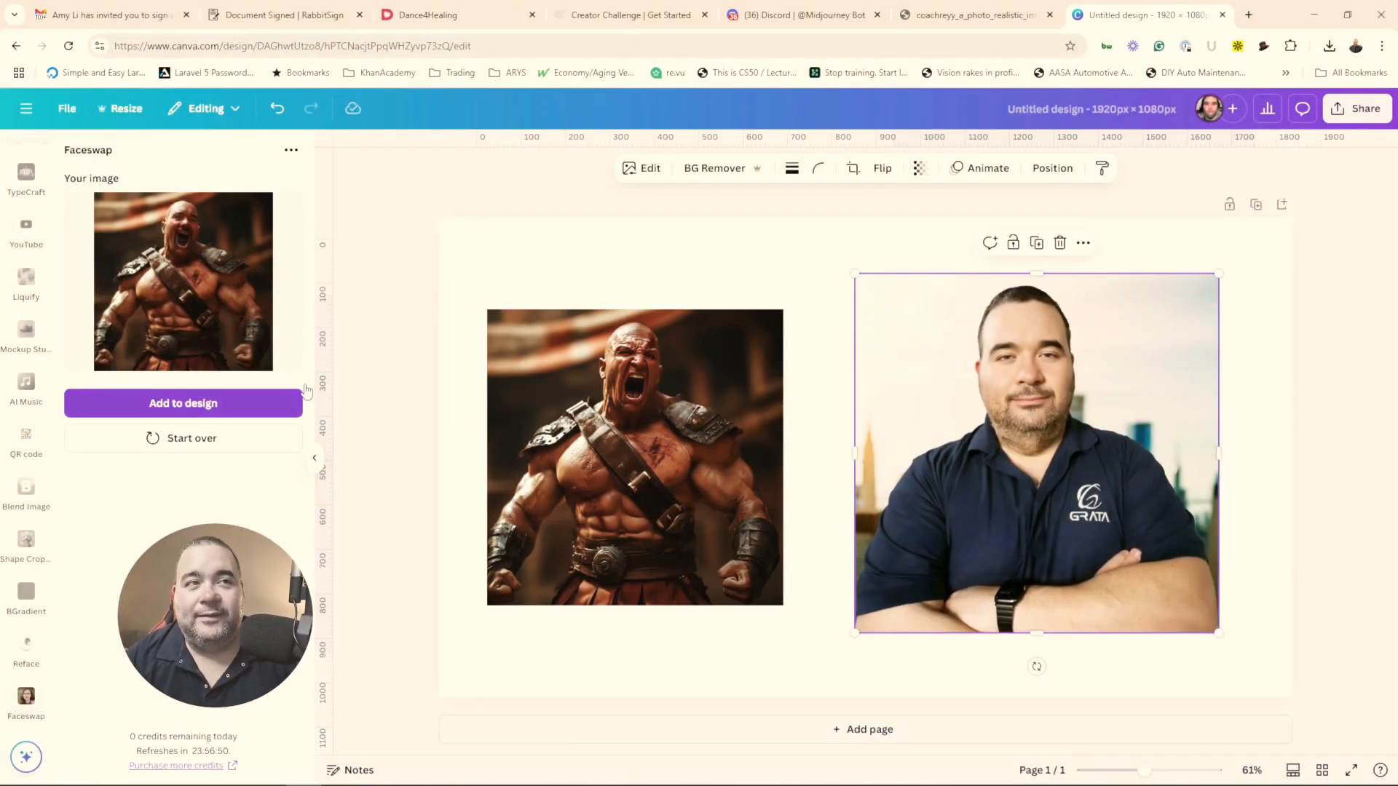
# Step: Add the newly face-swapped gladiator to the design and delete the source gladiator image from the page
pyautogui.click(166, 416)
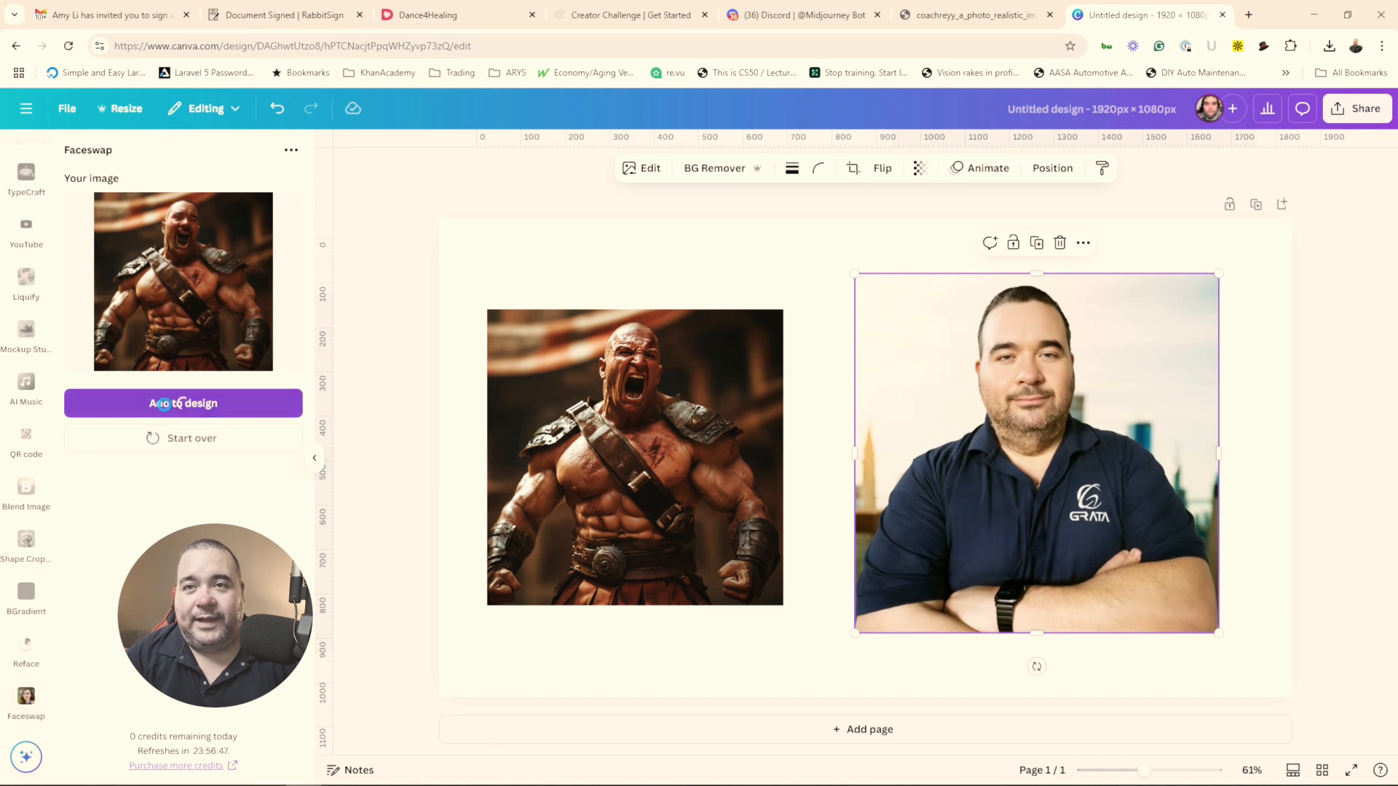
pyautogui.click(752, 337)
pyautogui.press('Delete')
# Step: Delete the crossed-arms portrait, then move the face-swapped gladiator to the page's upper-left corner and enlarge it
pyautogui.click(1011, 302)
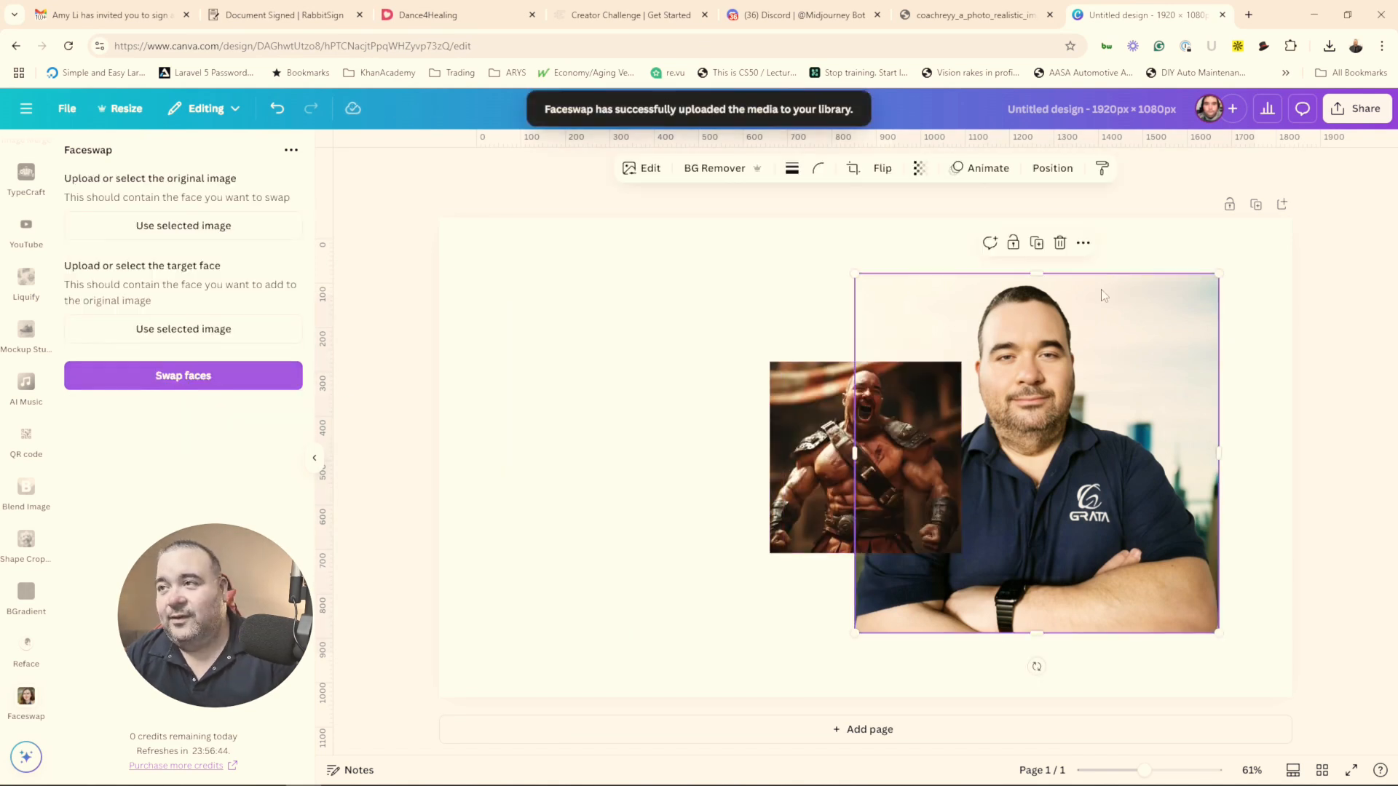
pyautogui.press('Delete')
pyautogui.moveTo(875, 406); pyautogui.dragTo(543, 268)
pyautogui.moveTo(631, 410); pyautogui.dragTo(941, 555)
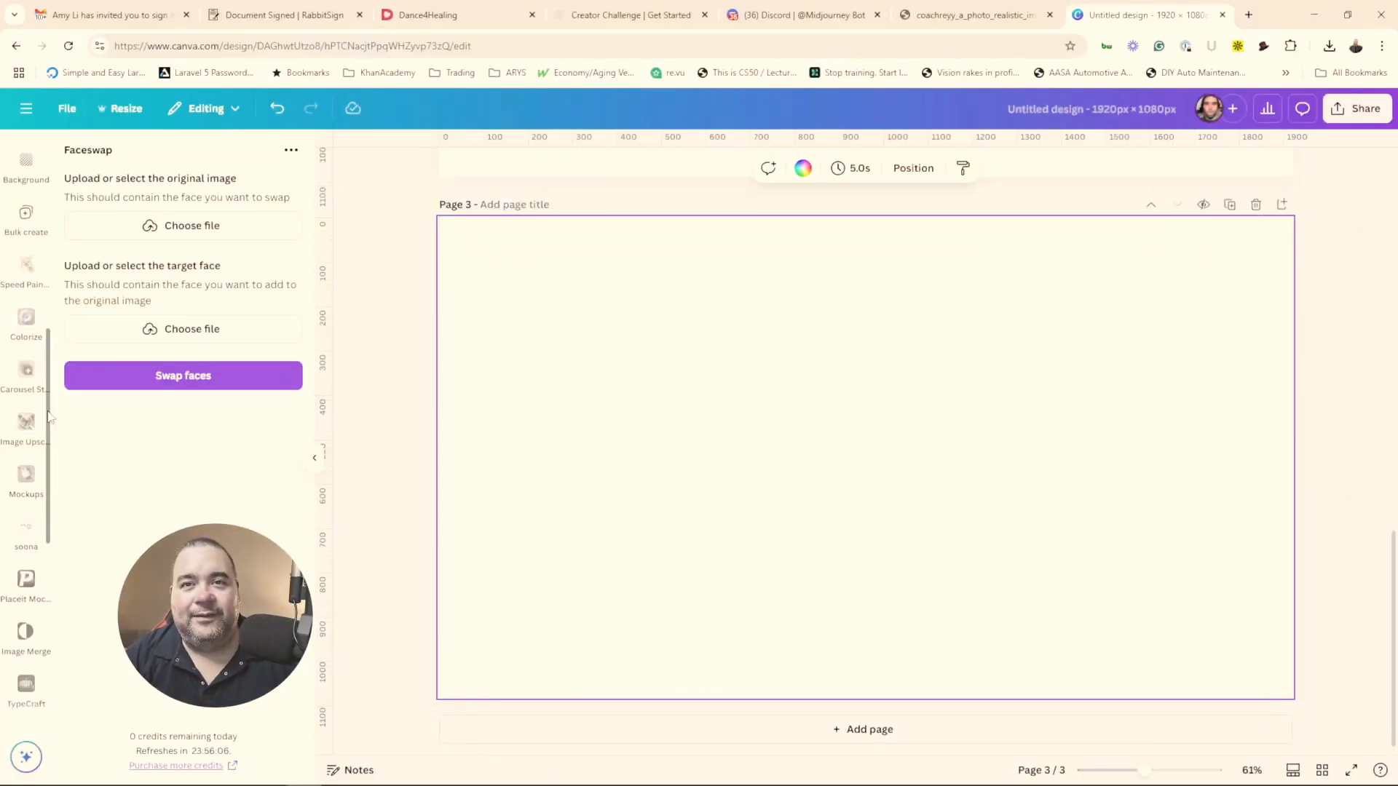
# Step: Leave the current design for the Canva home page and open the recent video design named gladiator
pyautogui.scroll(5, 46, 430)
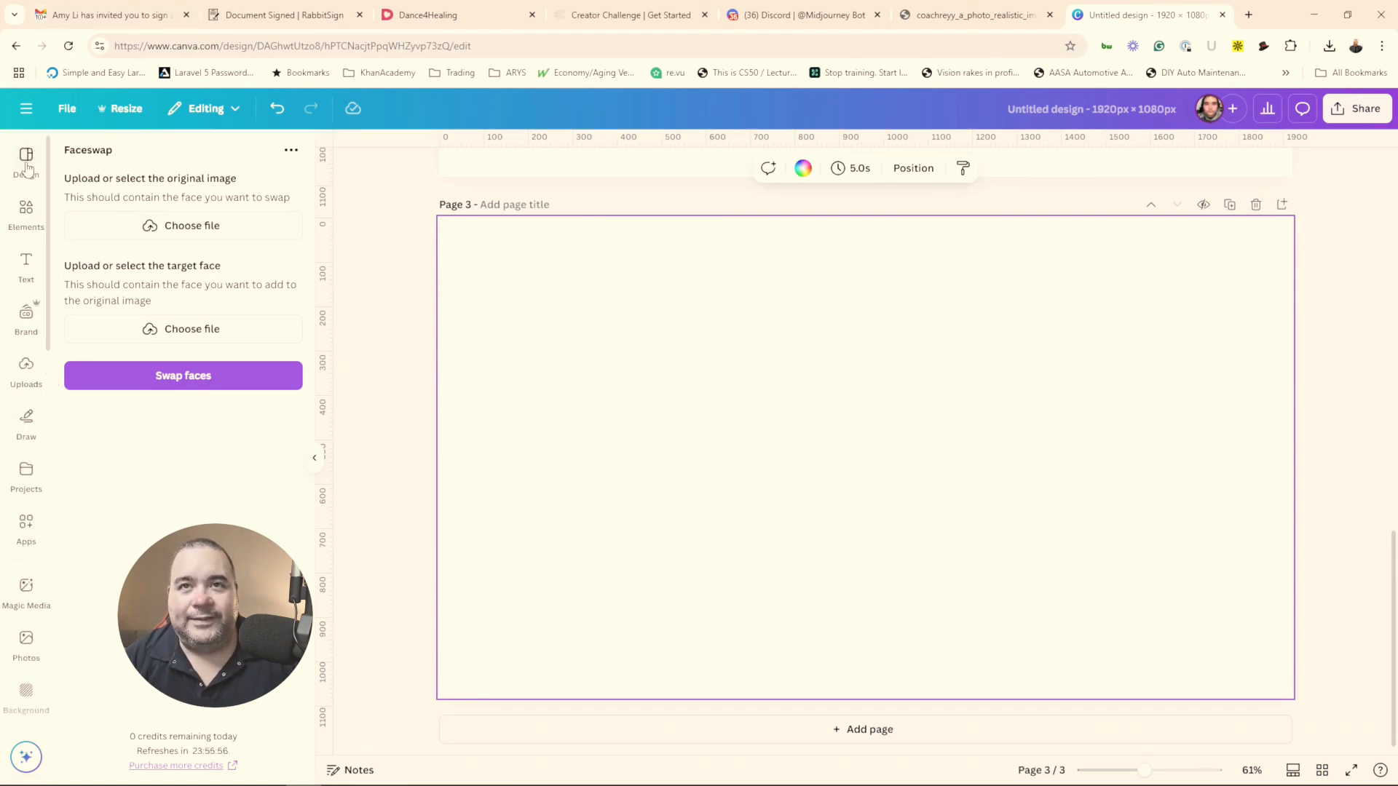
pyautogui.click(32, 113)
pyautogui.click(27, 154)
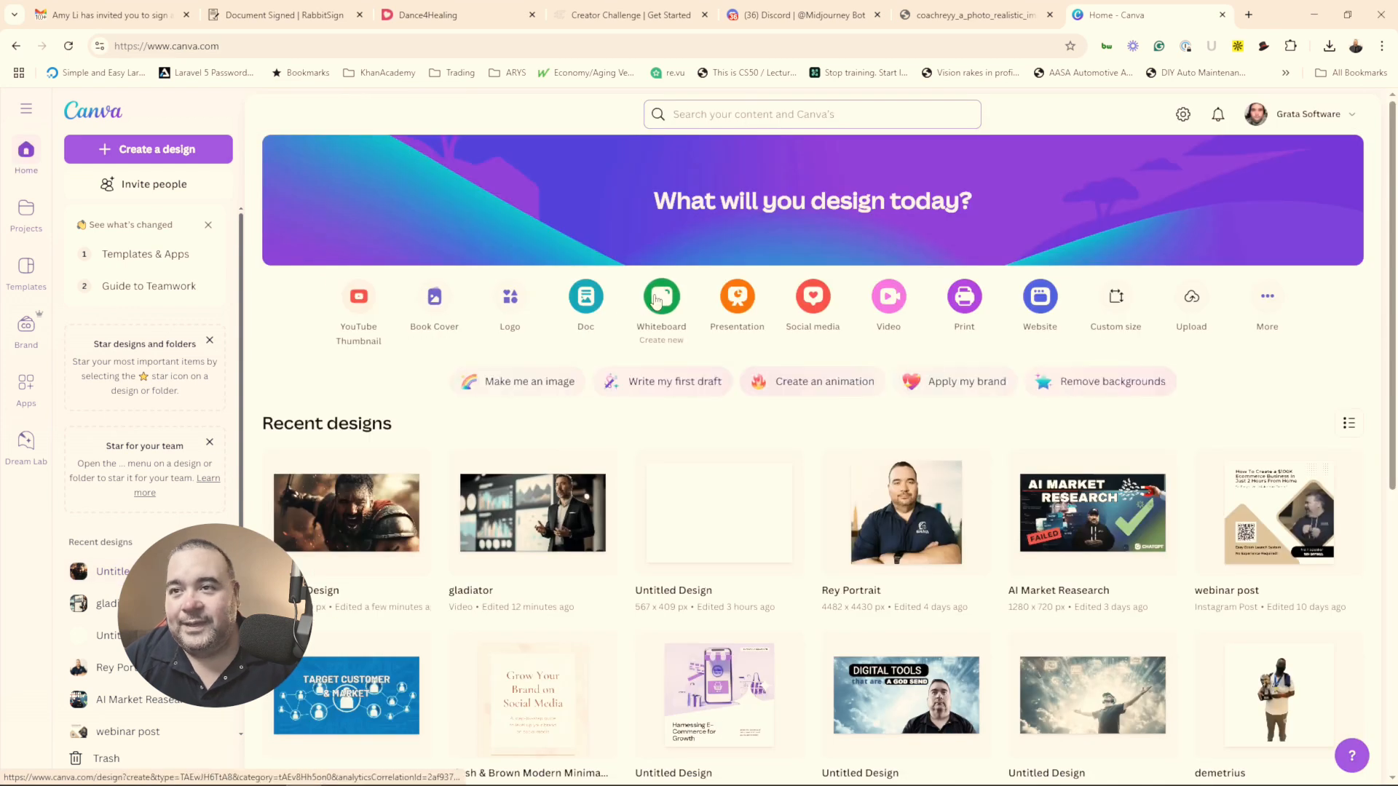
pyautogui.click(528, 531)
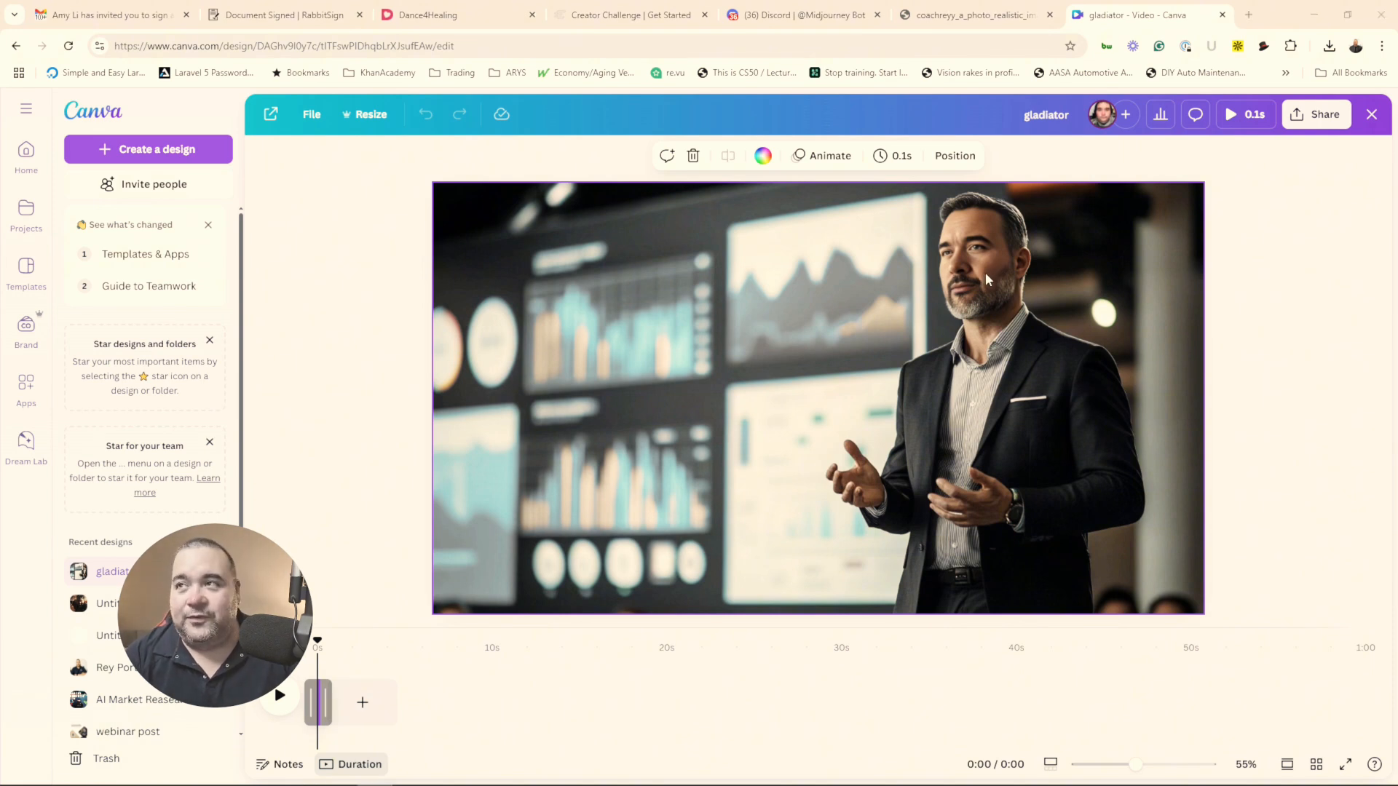
# Step: Compare the original Midjourney businessman image in Discord with its face-swapped version in the Canva gladiator design
pyautogui.click(840, 22)
pyautogui.click(1251, 326)
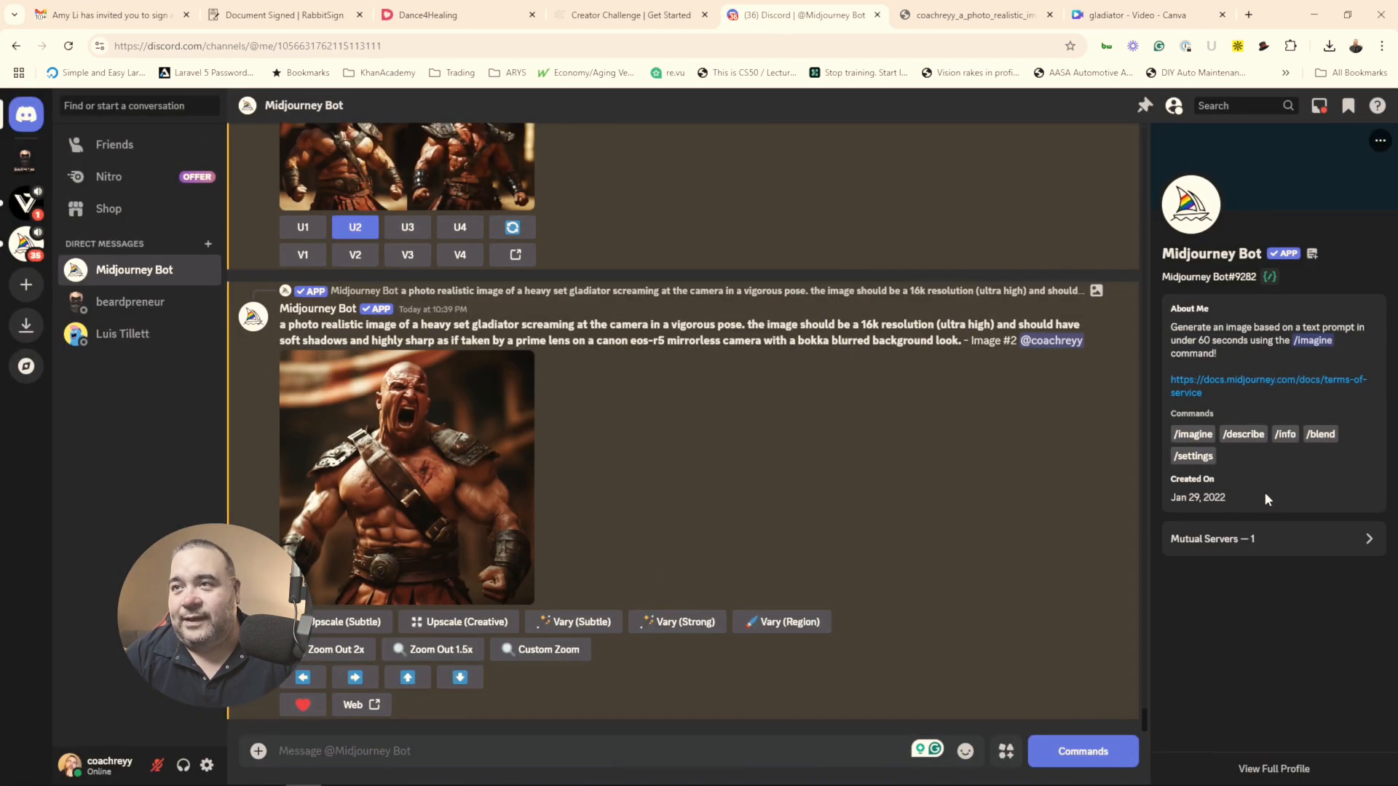
pyautogui.moveTo(1146, 713); pyautogui.dragTo(830, 677)
pyautogui.click(662, 393)
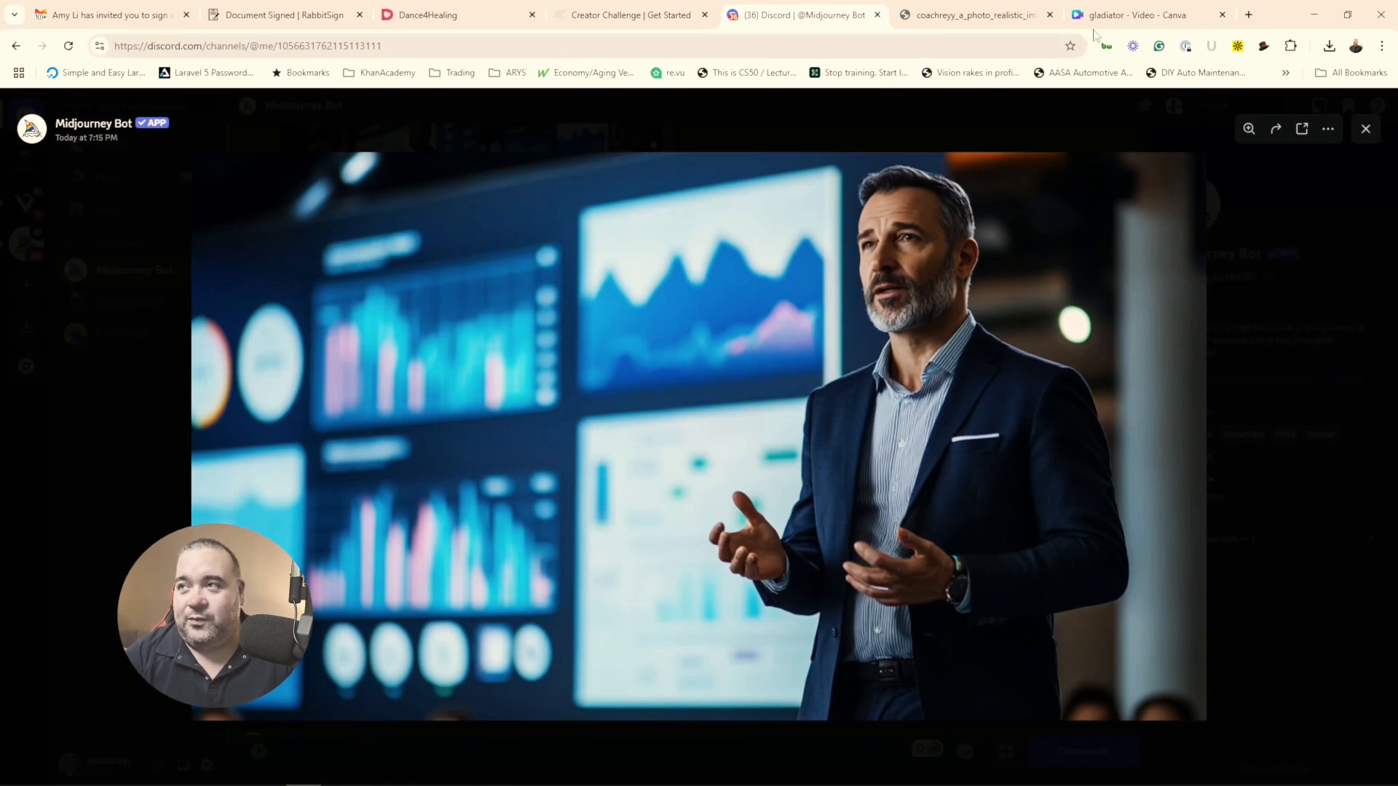
pyautogui.click(1124, 18)
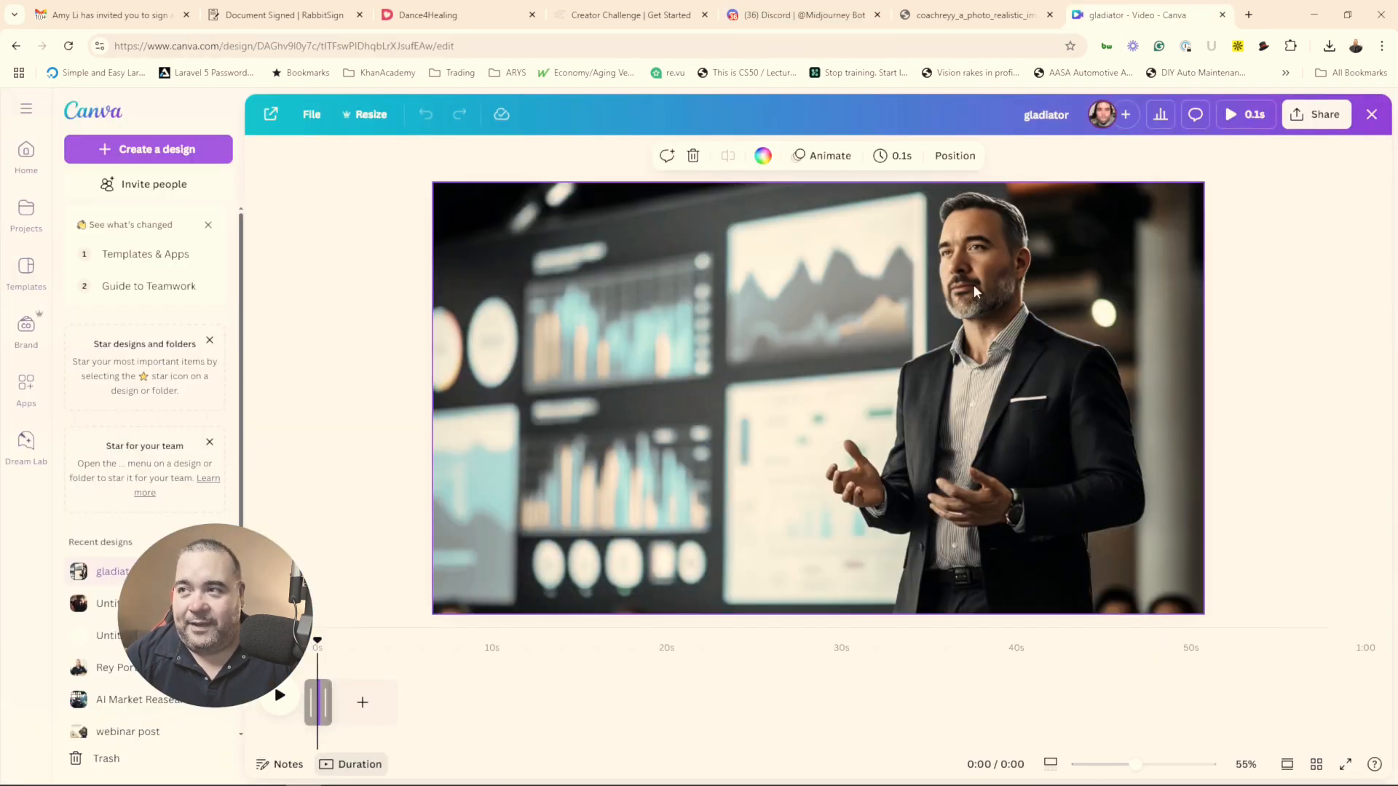